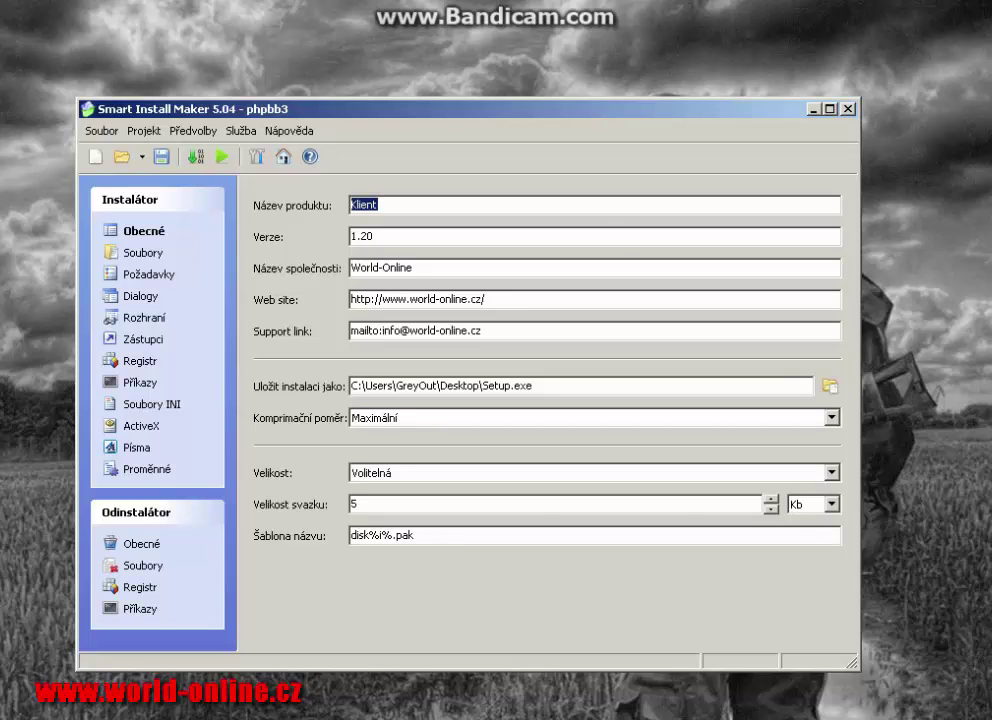
- Enter Klient as the product name and place the Smart Install Maker shortcut in the visible desktop area below the window
drag(470, 109, 485, 57)
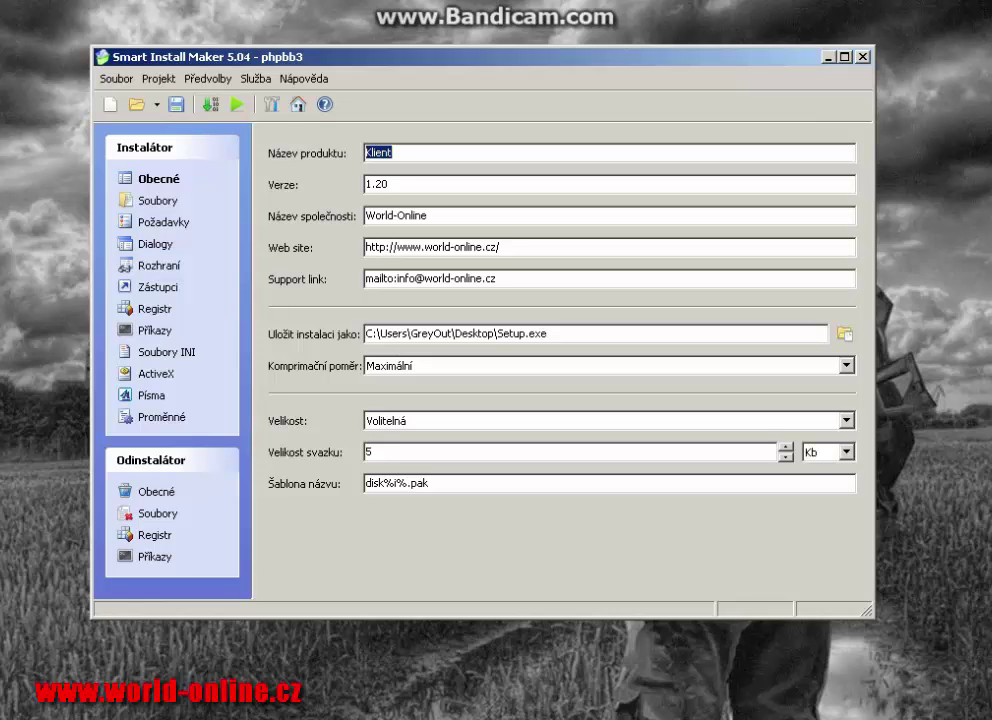
text(Klient)
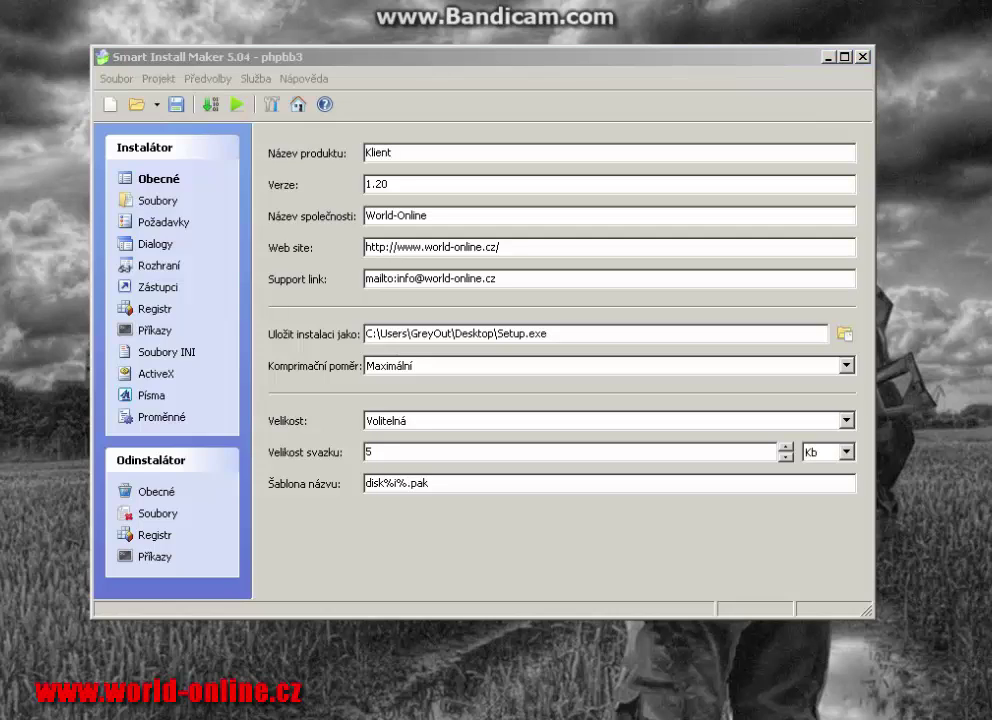
drag(462, 719, 462, 672)
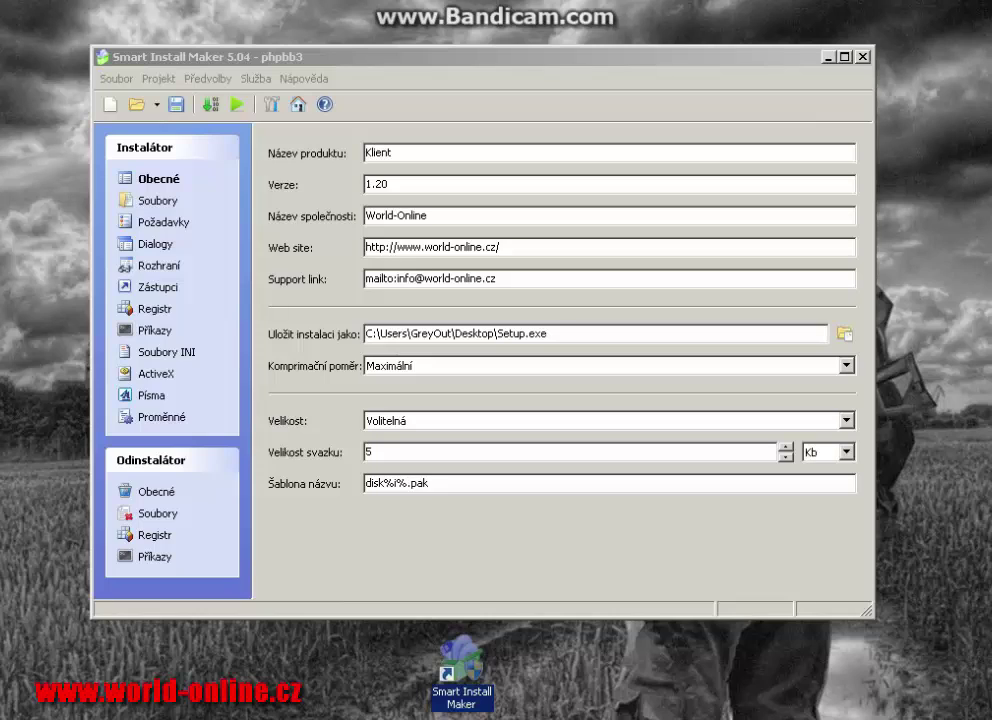
drag(545, 640, 417, 716)
drag(575, 648, 338, 699)
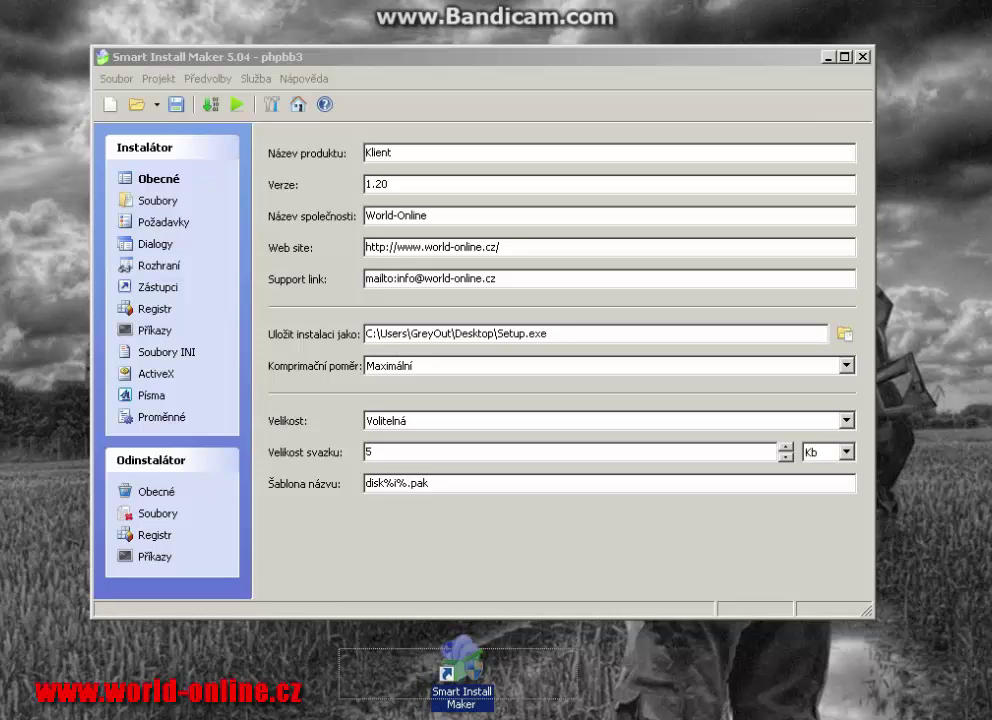
click(338, 699)
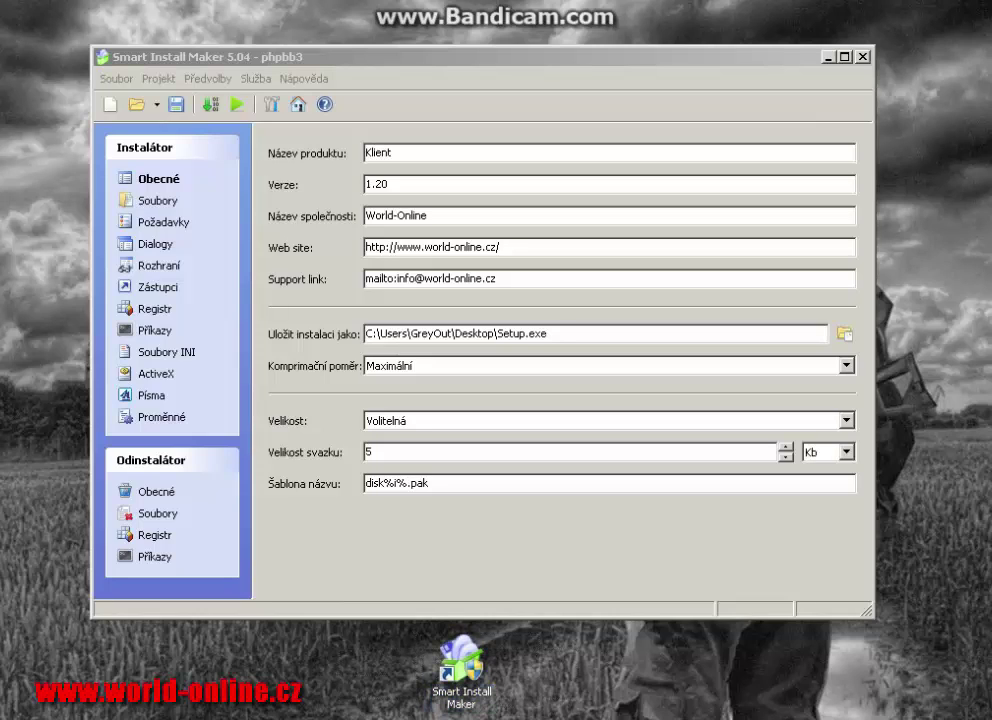
- Go through the product name, version, company name, website and support link in the installer's general settings
key(alt+Tab)
key(shift+Home)
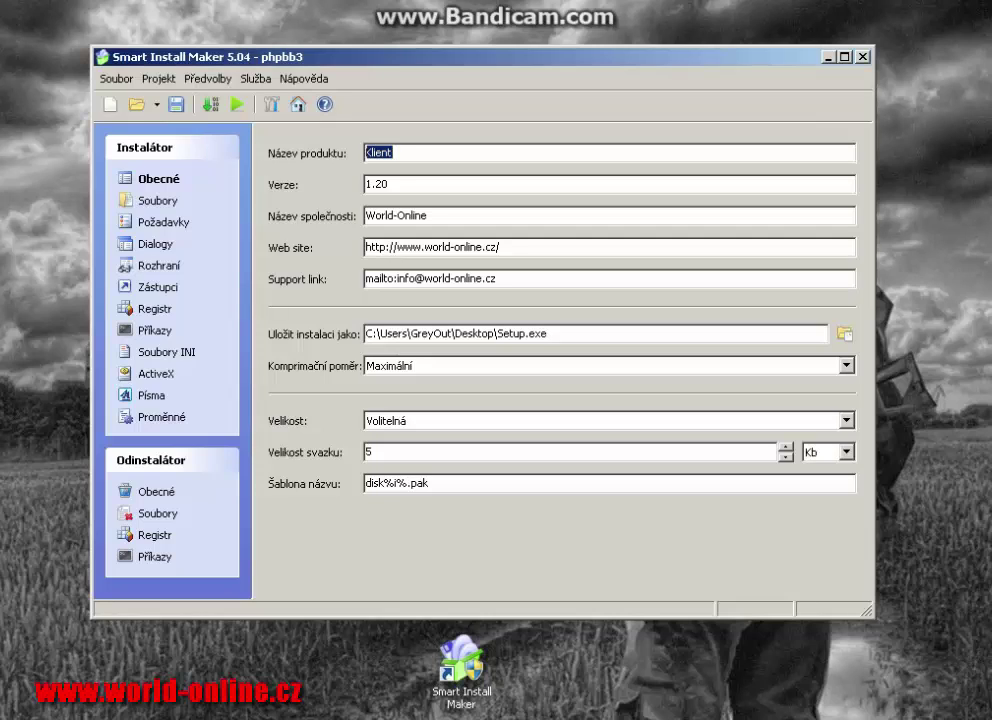
key(Tab)
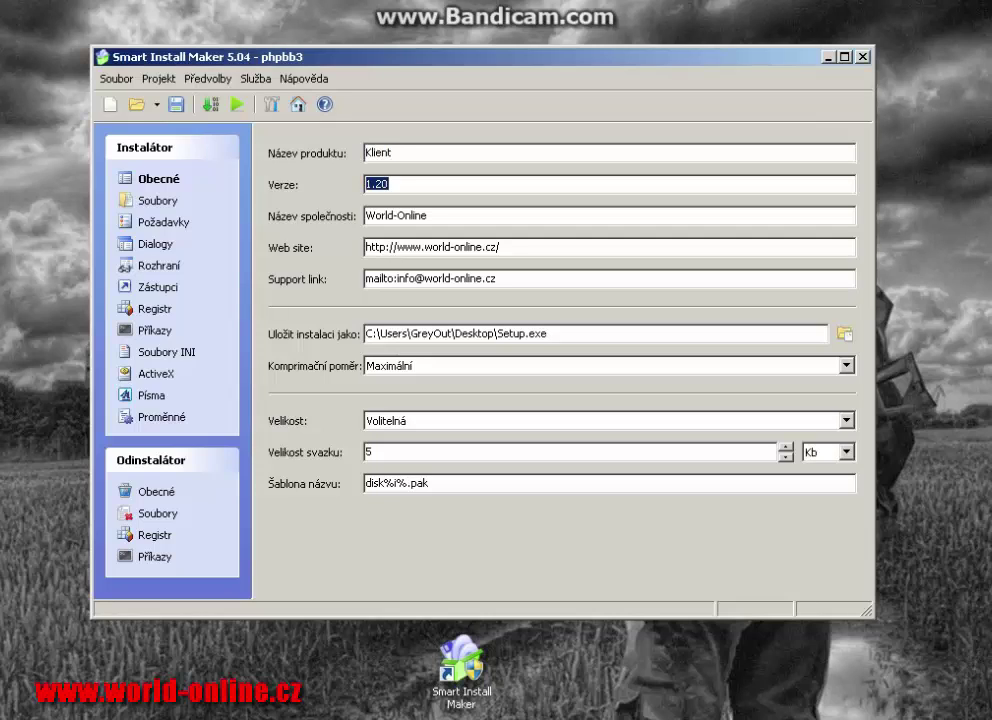
key(End)
key(Tab)
key(Tab)
key(End)
key(Tab)
key(End)
- Set the installer to be saved as Setup.exe on the desktop (Plocha), replacing the existing file
click(845, 334)
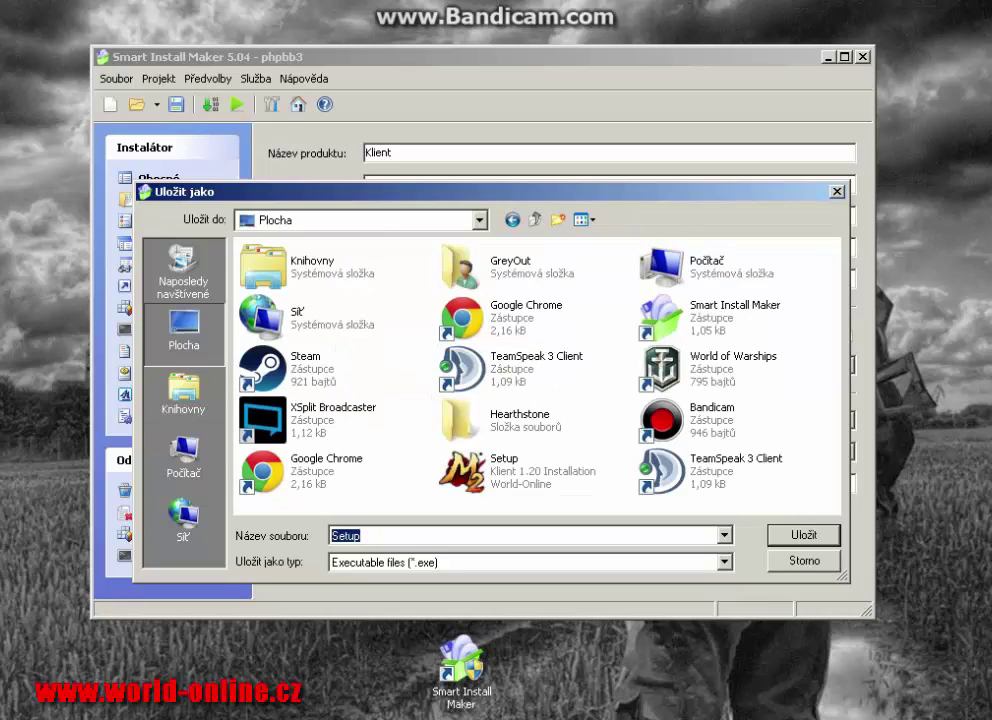
click(183, 395)
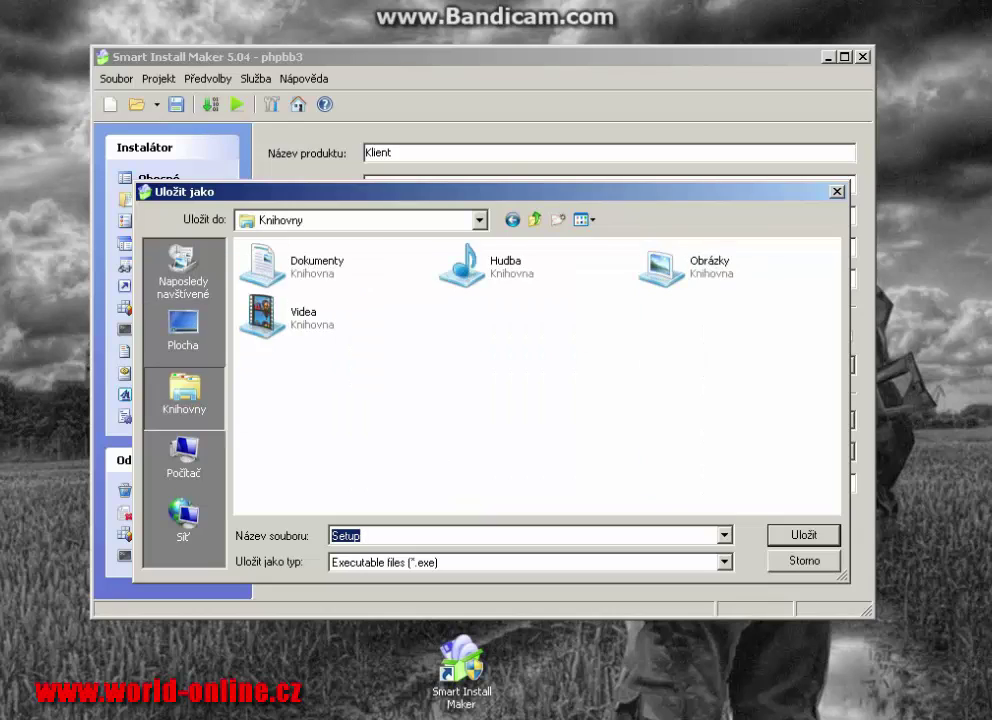
key(Return)
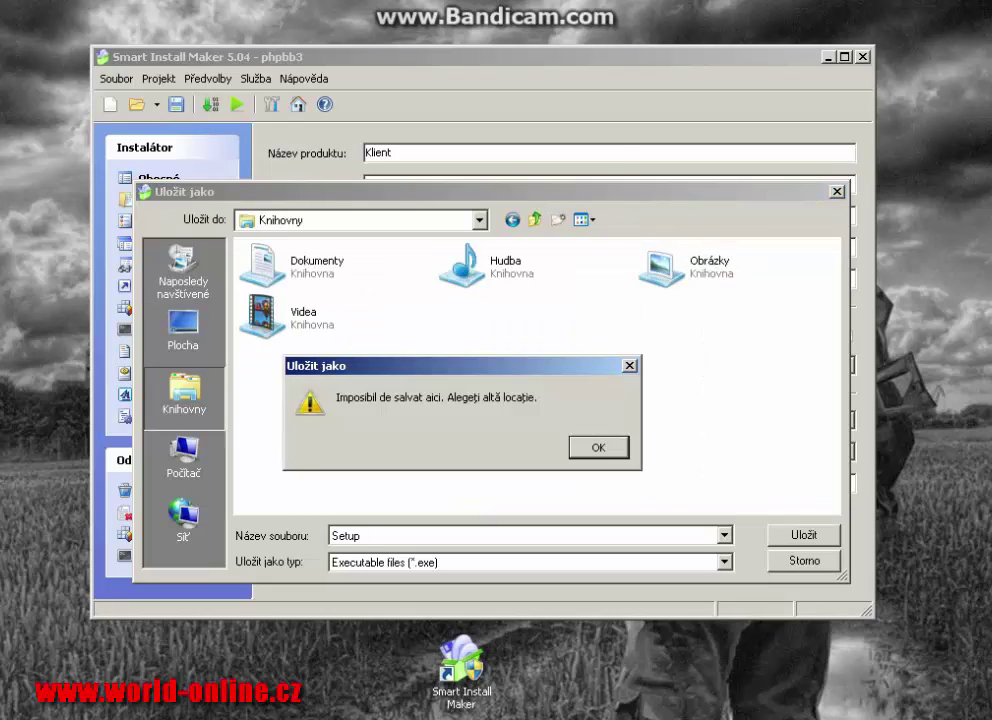
key(Return)
click(183, 330)
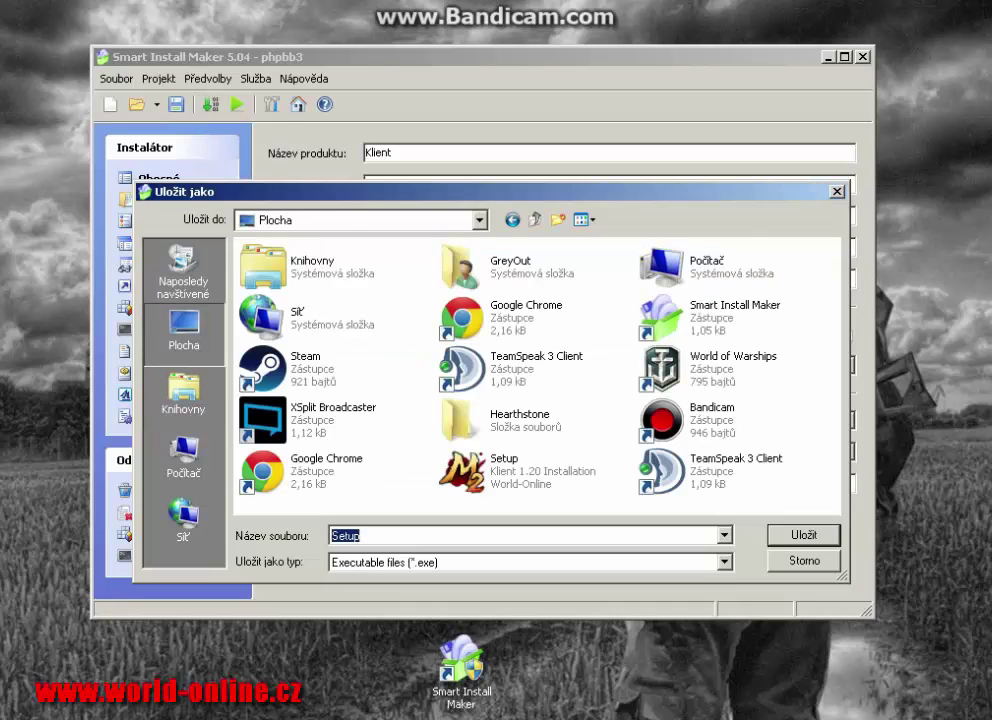
key(Return)
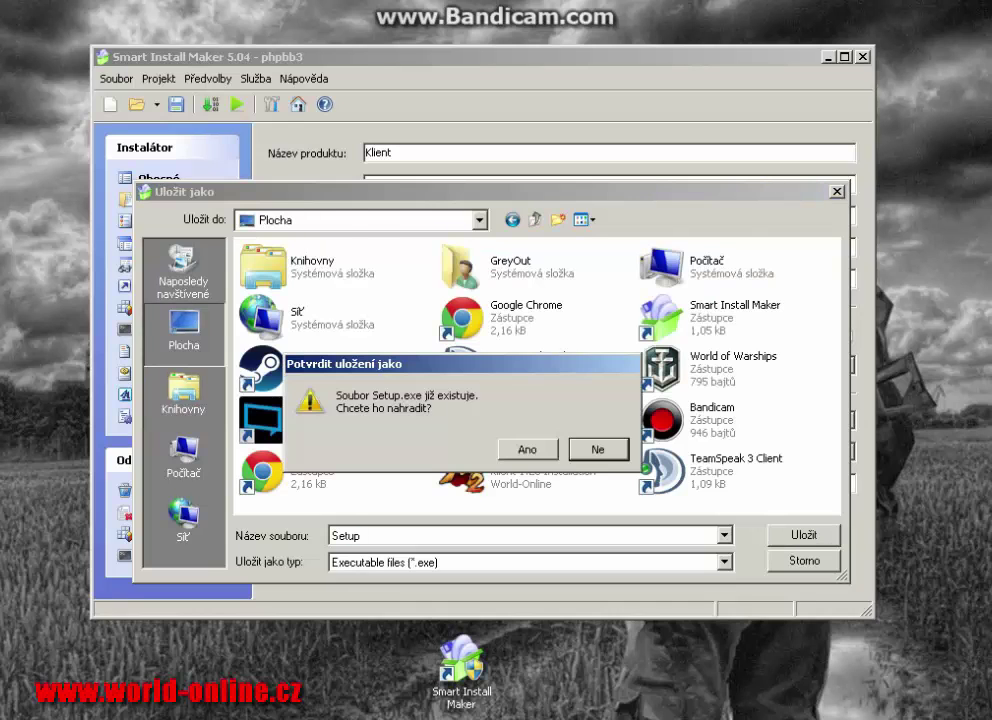
key(a)
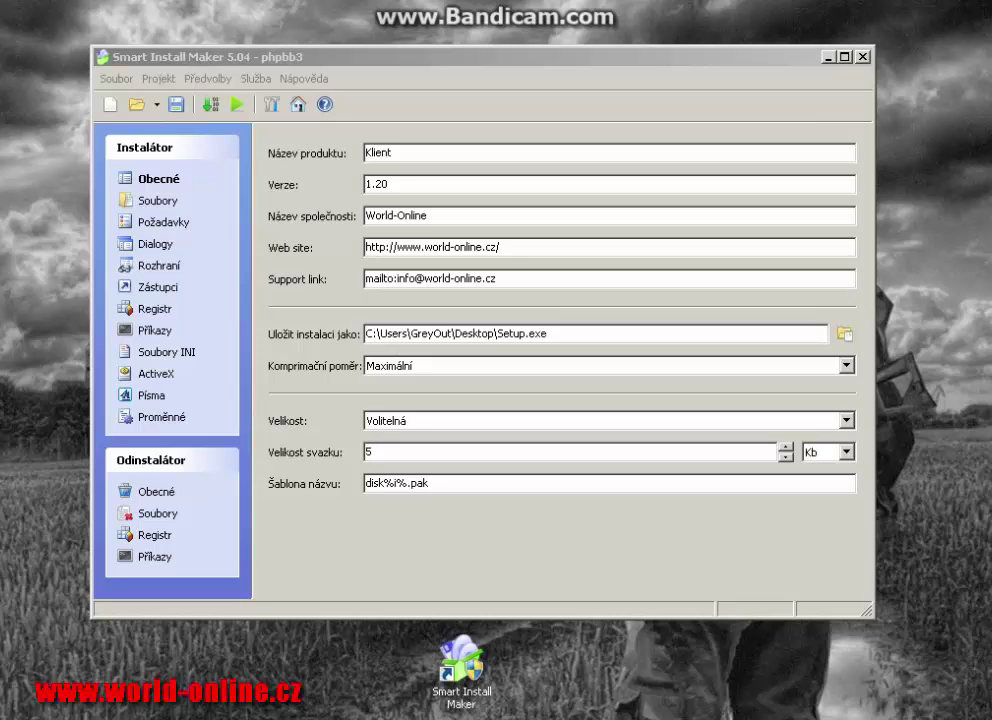
click(845, 334)
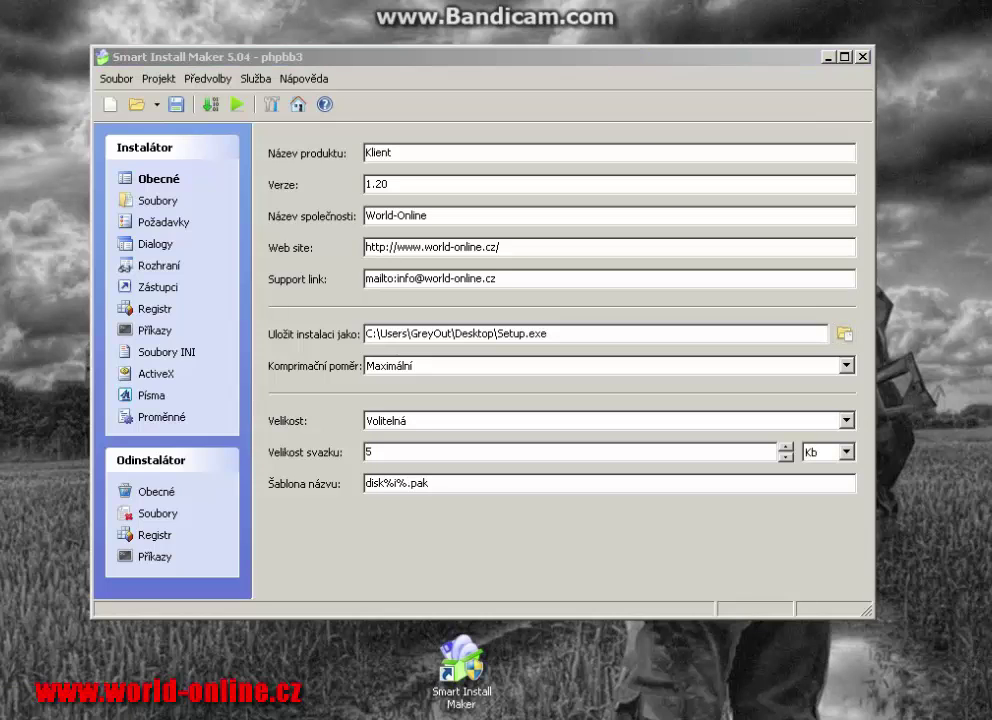
click(804, 536)
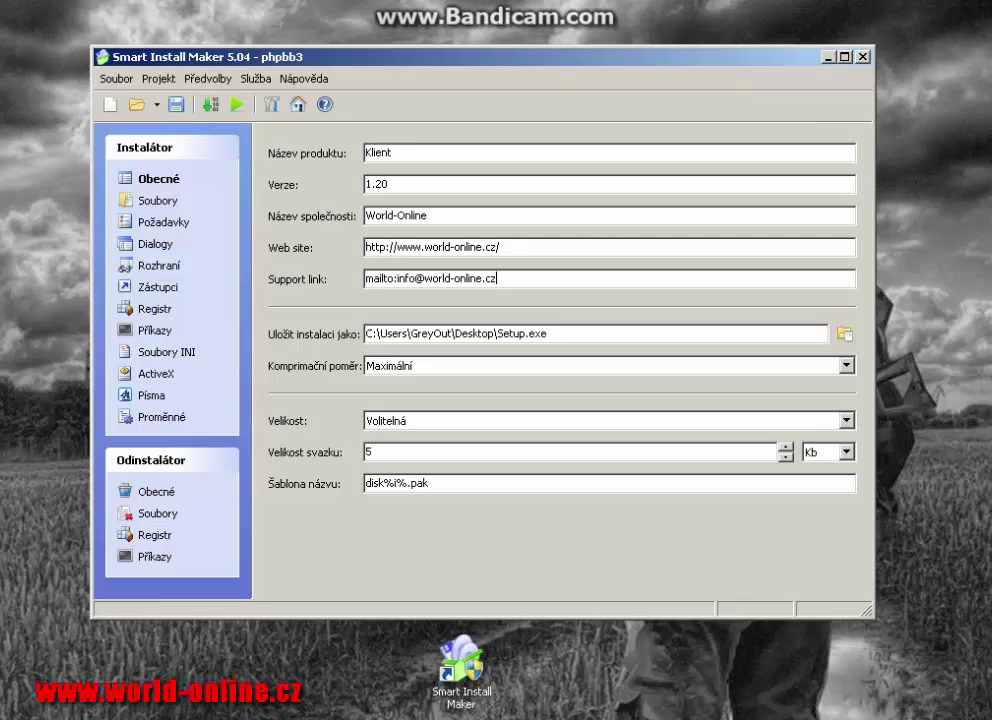
- Choose Volitelná as the installer's size option and move the desktop shortcut aside to the screen's edge
click(846, 421)
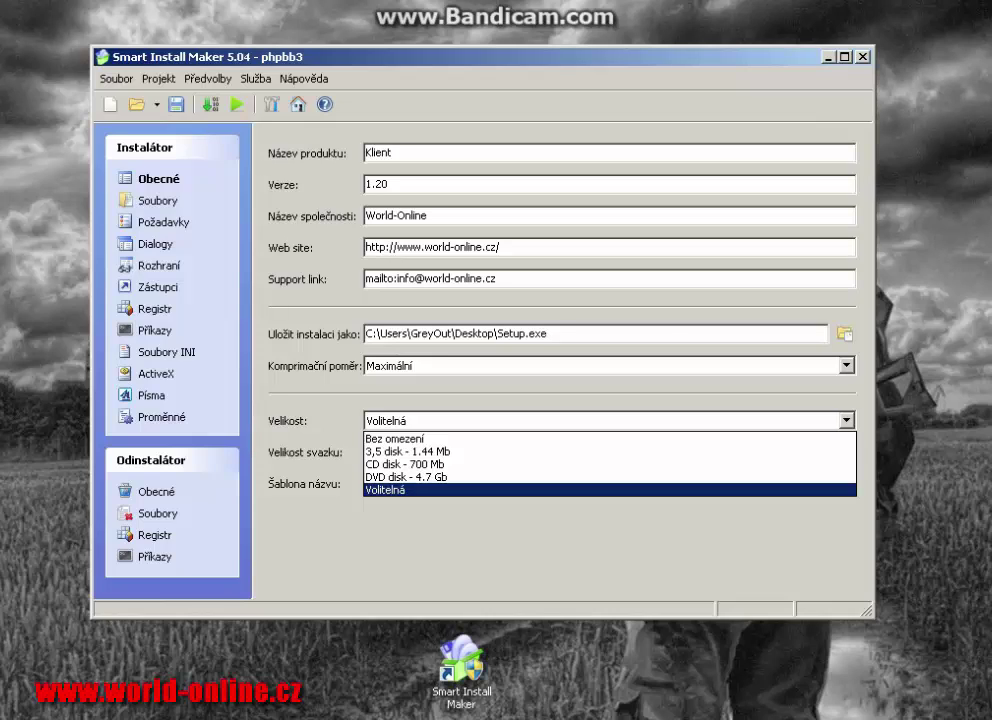
key(Return)
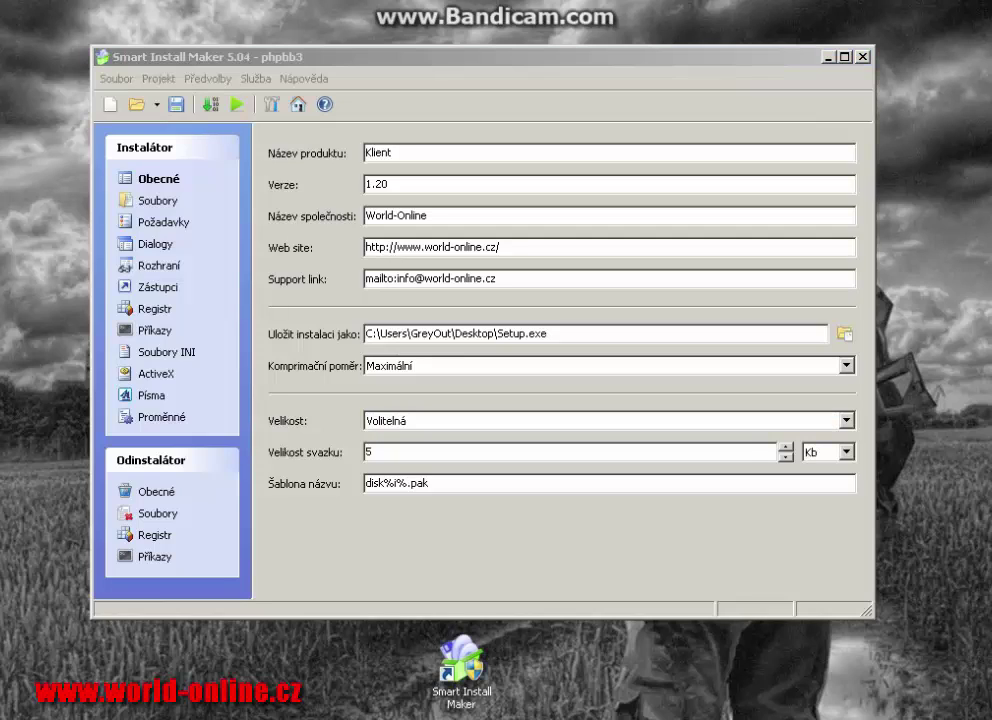
drag(461, 662, 976, 662)
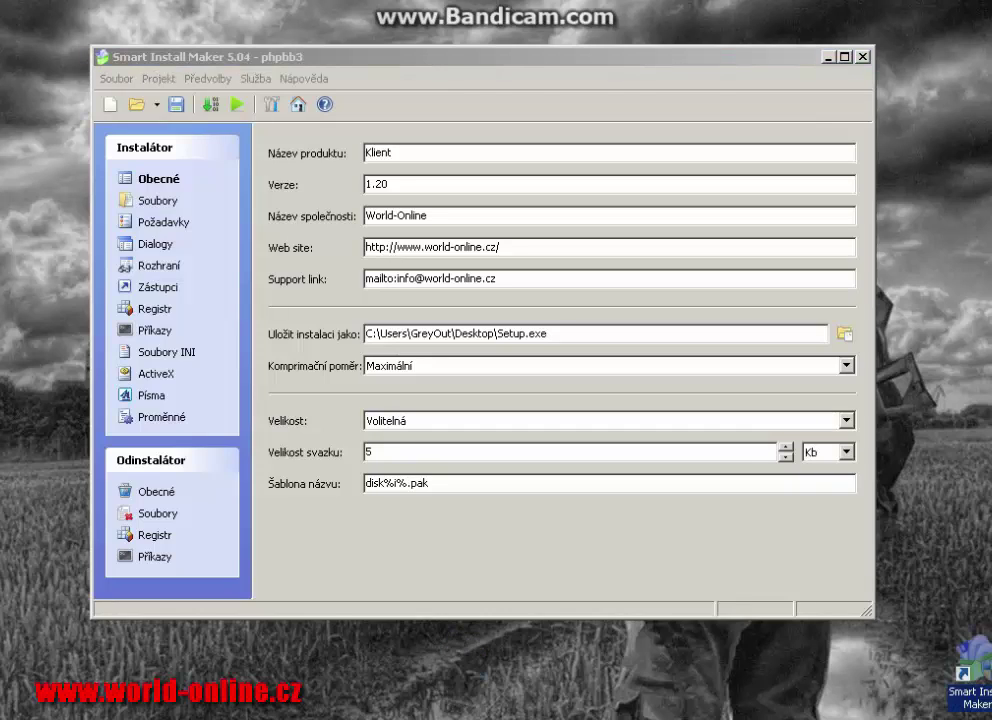
- Set the volume size to 15 with Kb as the unit
click(846, 452)
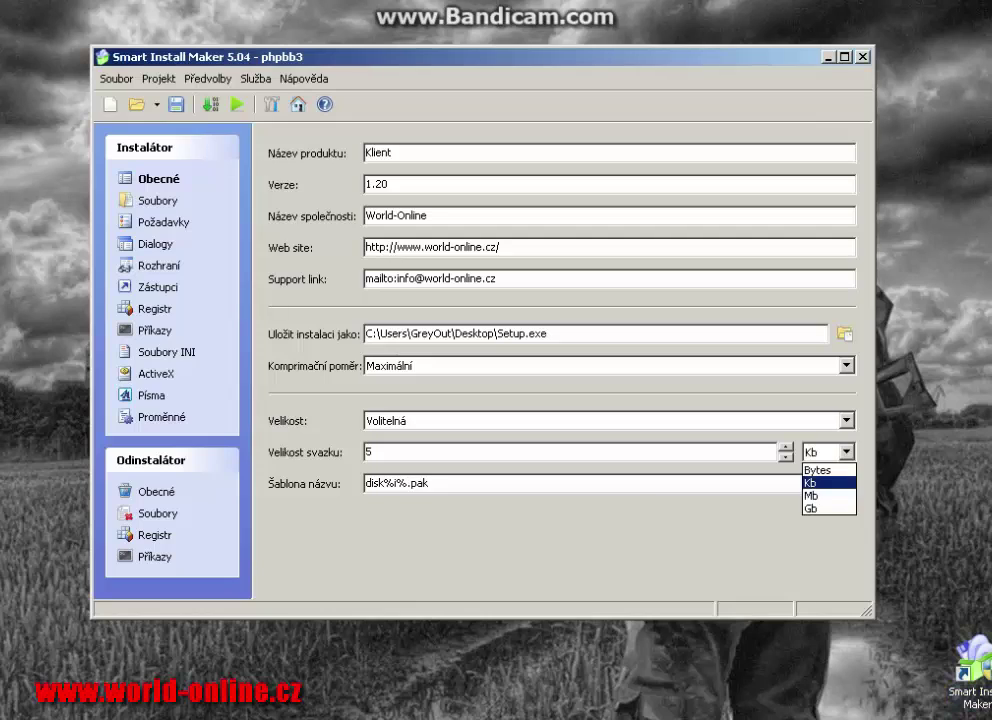
double_click(369, 452)
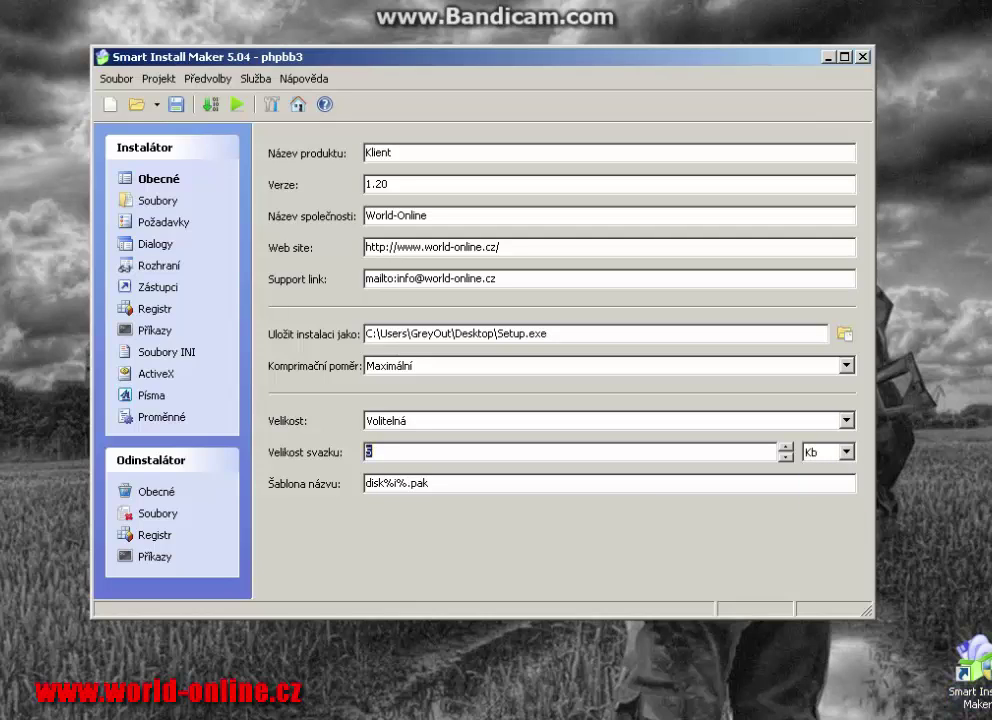
text(5)
click(846, 452)
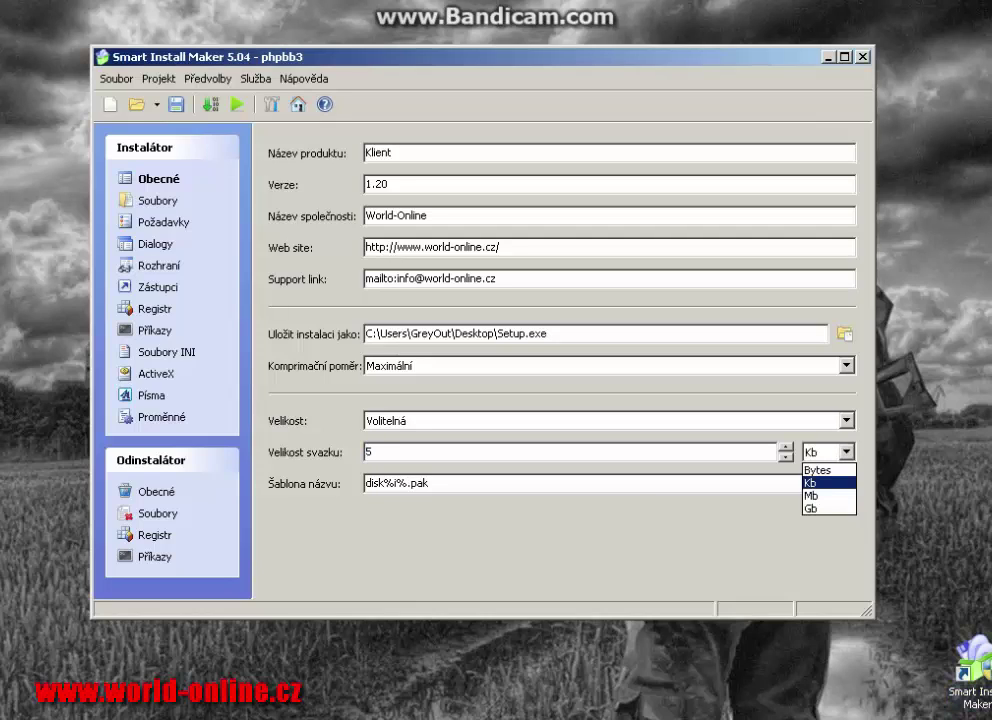
key(Down)
key(Up)
key(shift+Tab)
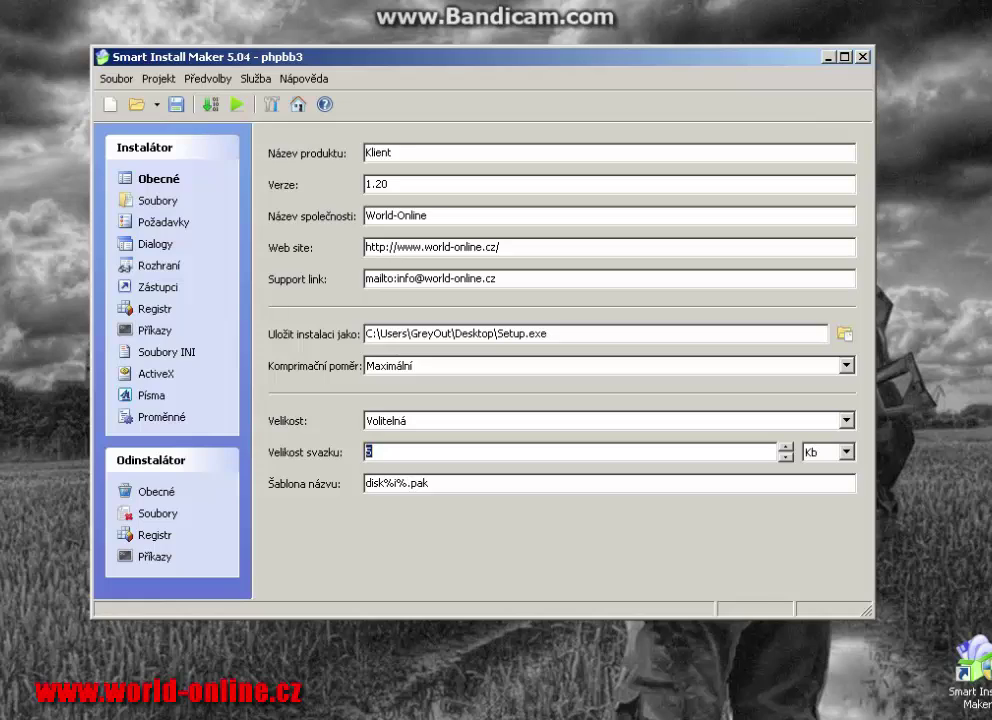
click(376, 452)
key(shift+Home)
text(15)
- Examine the parts of the volume name template, from the disk prefix to the file extension
double_click(374, 483)
key(Right)
key(shift+Right)
key(shift+Right)
key(shift+Right)
click(427, 483)
key(shift+Left)
key(shift+Left)
key(shift+Left)
key(shift+Left)
- Open the installer's Soubory section and examine the file entries already in the list
click(157, 200)
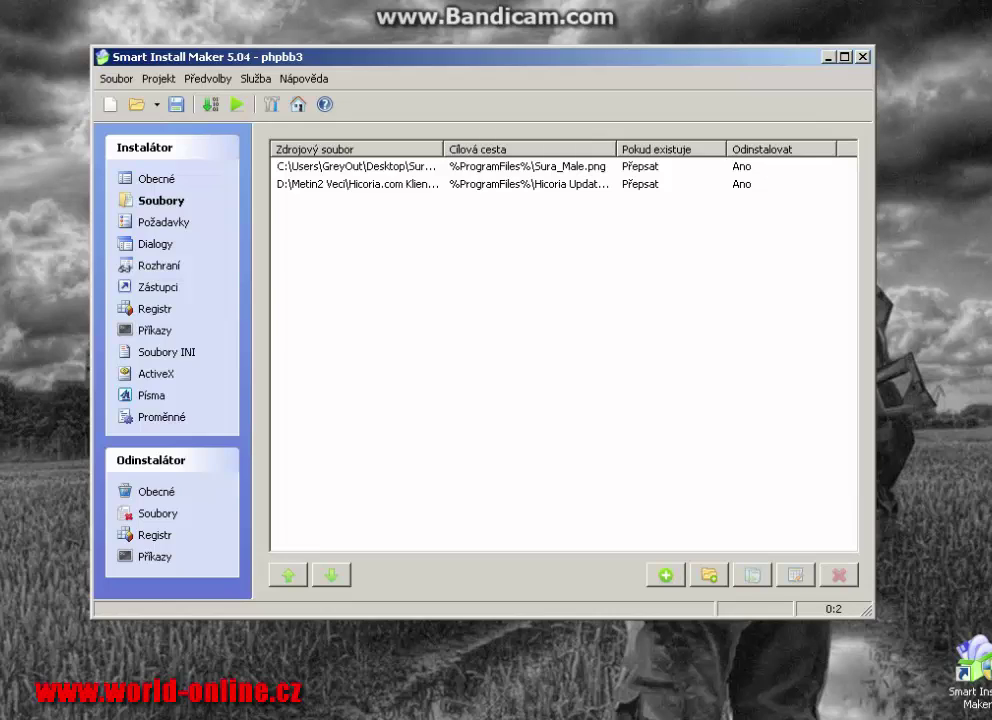
click(355, 166)
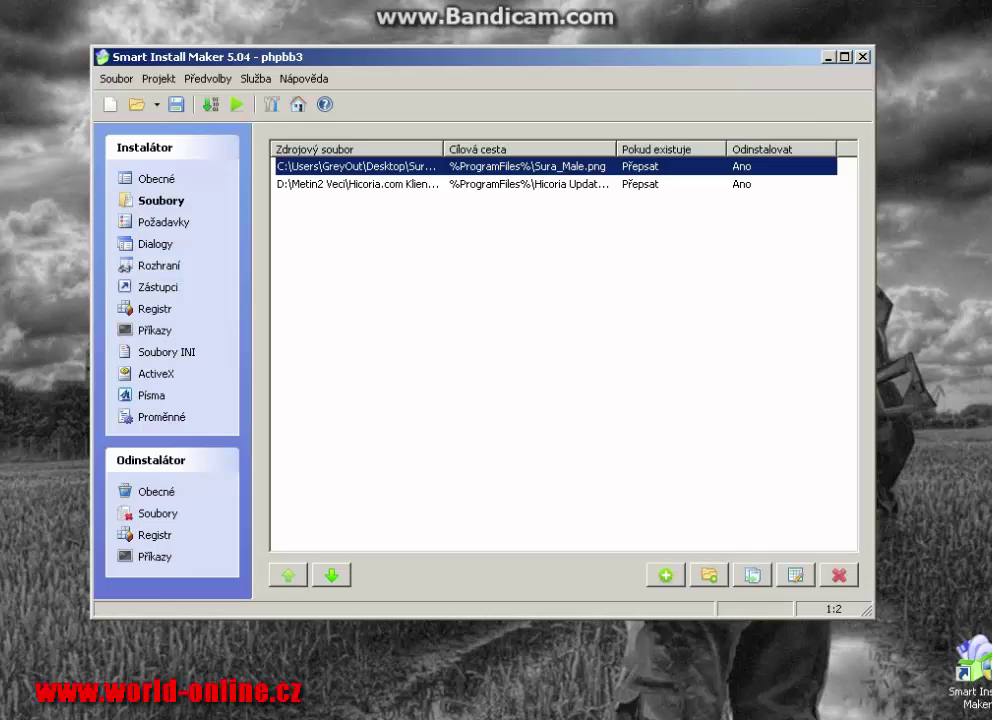
click(355, 184)
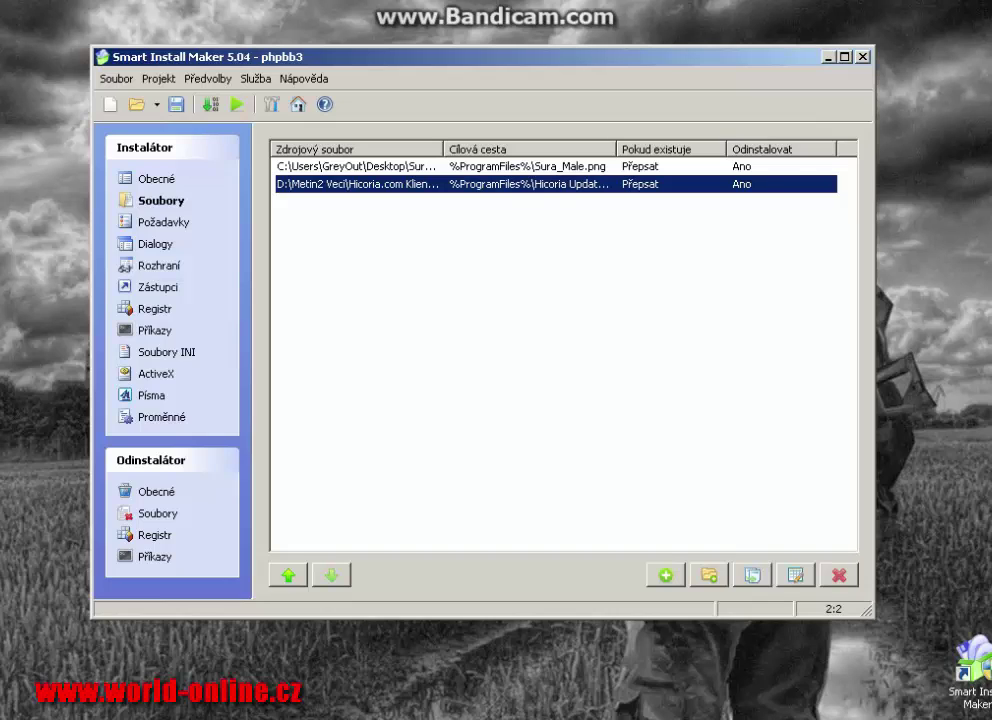
click(650, 447)
drag(716, 366, 390, 158)
click(650, 447)
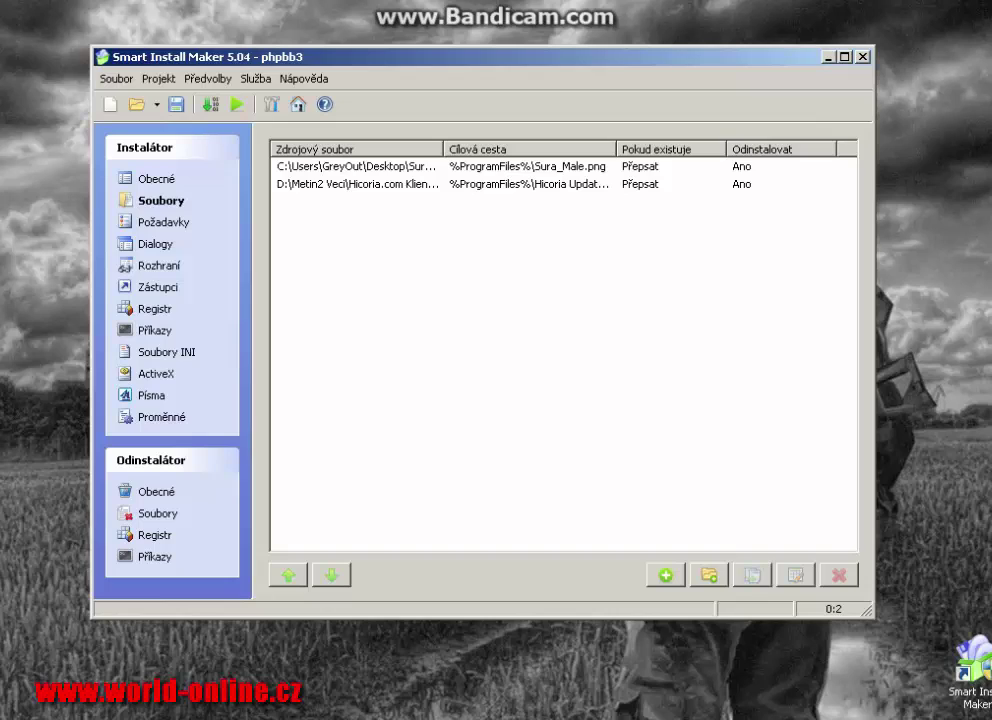
- Start a new file entry and choose the desktop file Nový textový dokument as its source
click(665, 575)
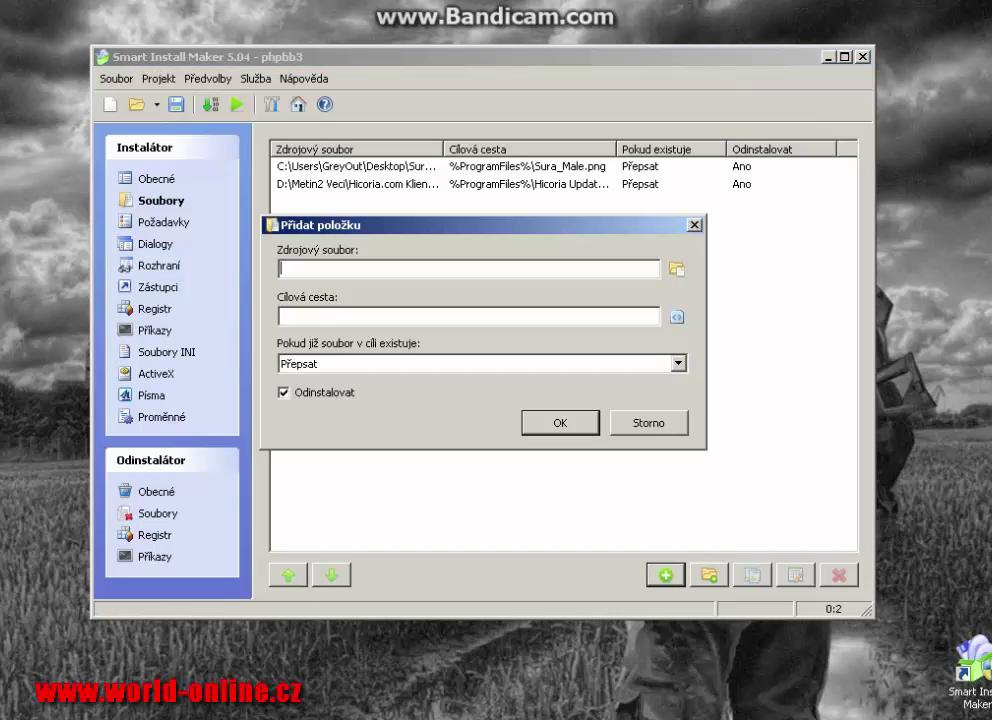
click(677, 268)
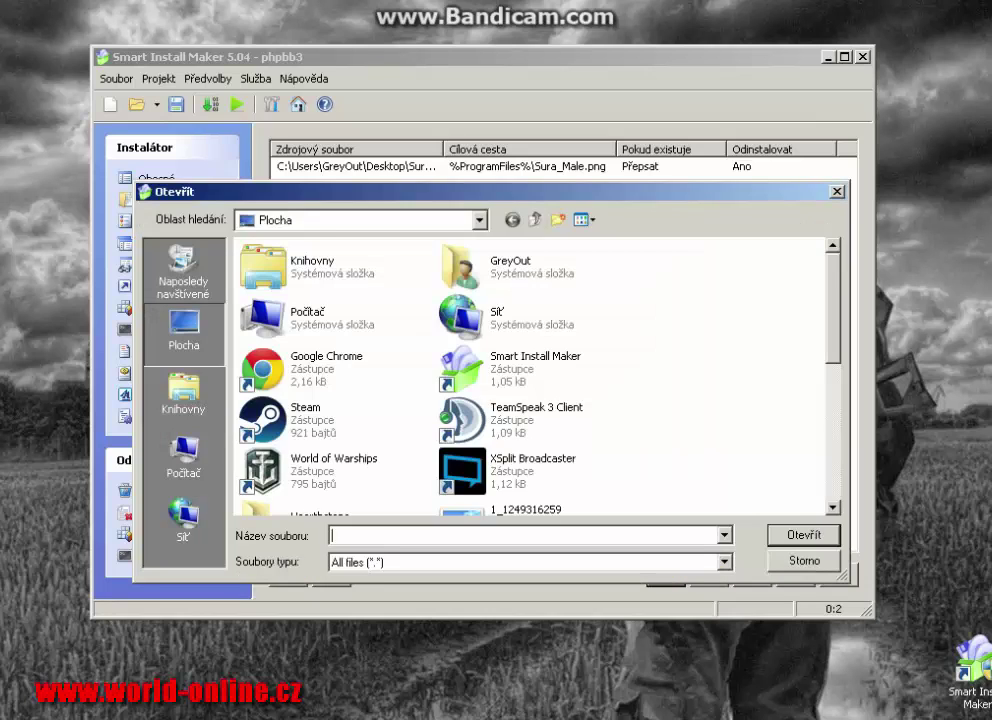
scroll(530, 375, down, 3)
scroll(530, 375, down, 4)
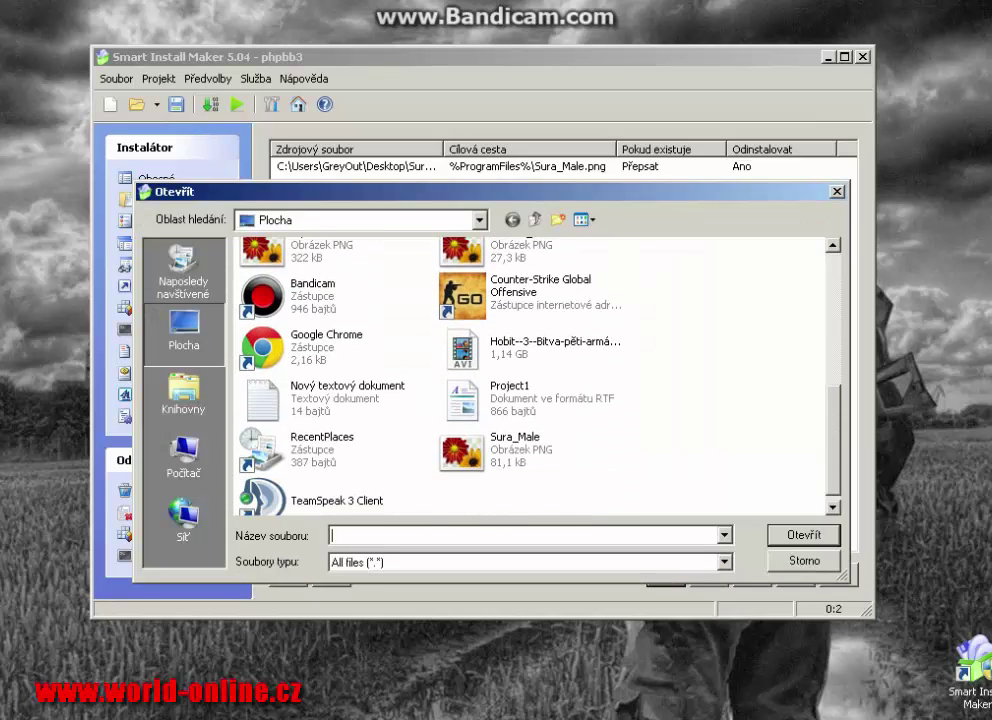
scroll(530, 375, up, 3)
scroll(530, 375, up, 4)
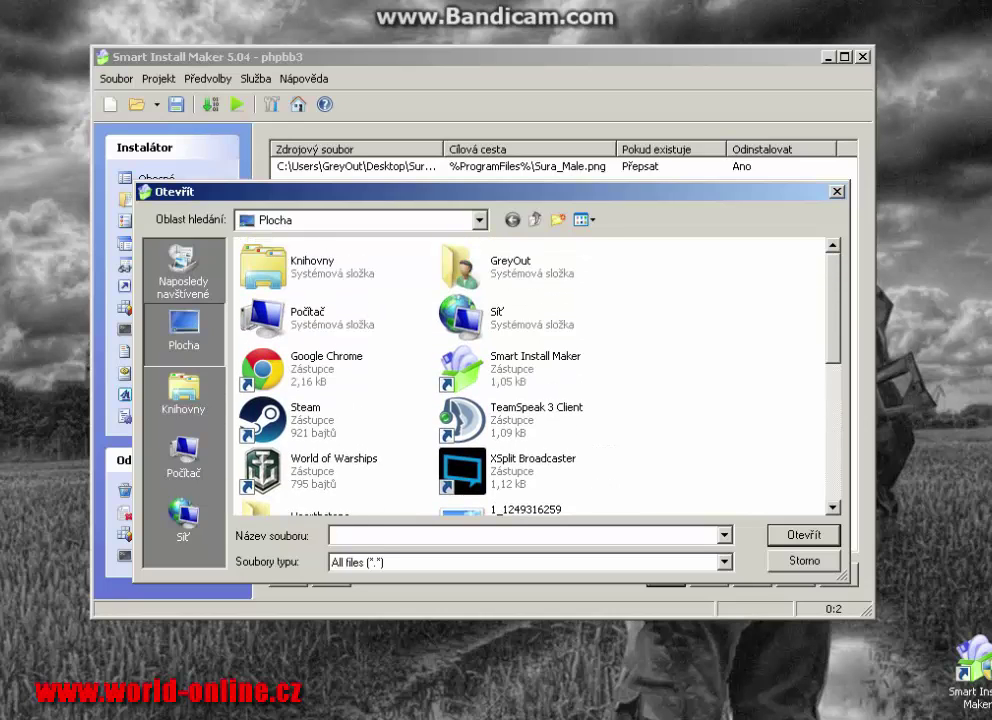
scroll(530, 375, down, 5)
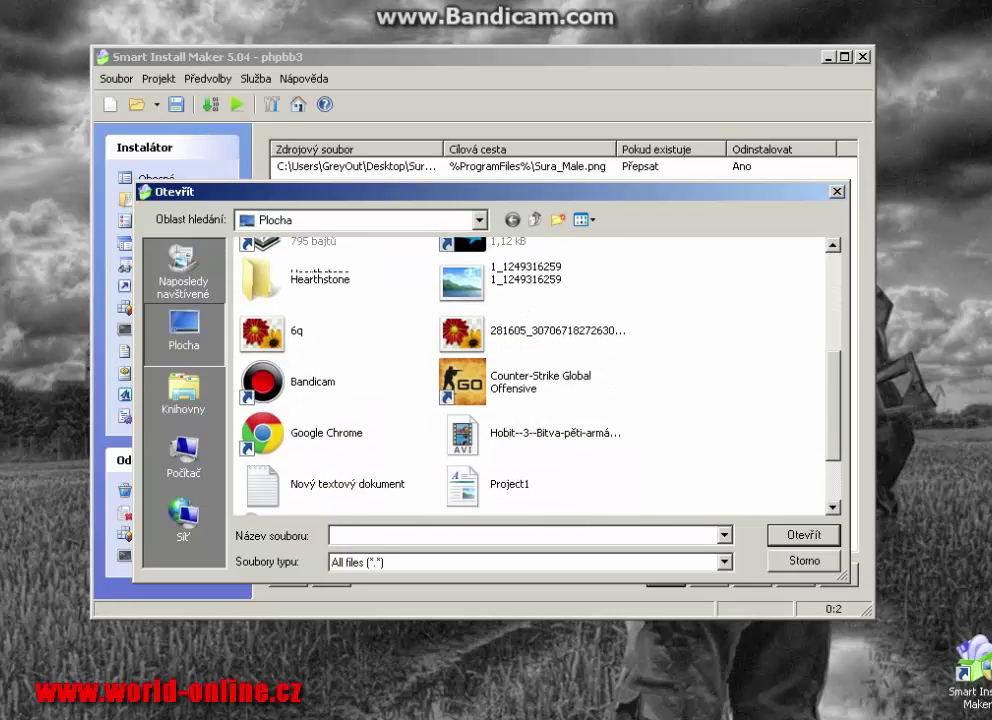
scroll(530, 375, down, 2)
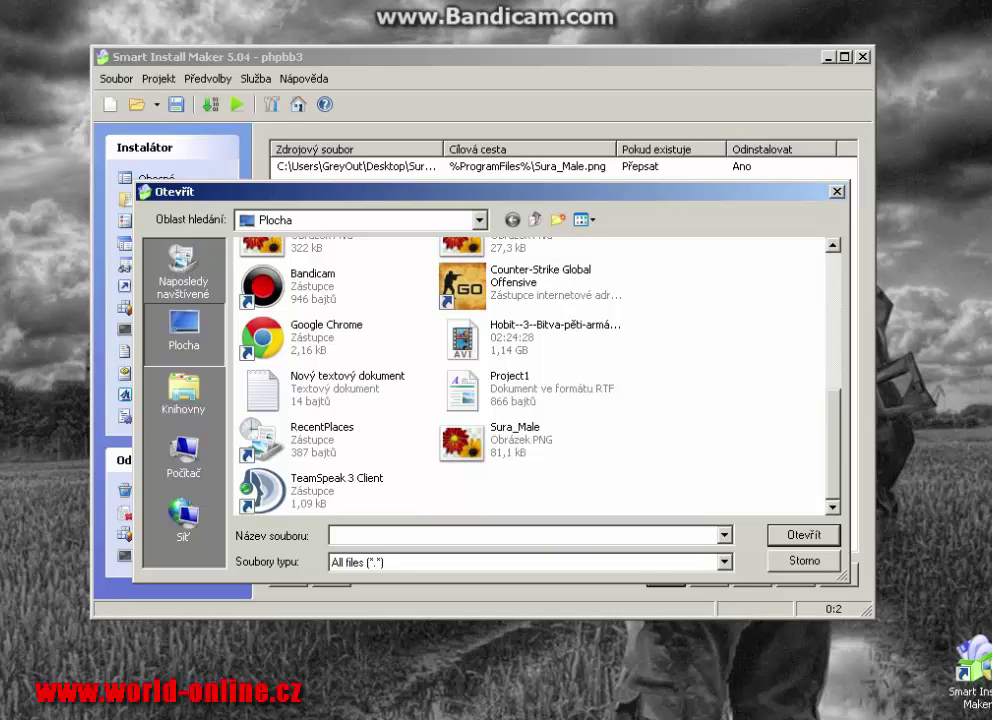
click(262, 390)
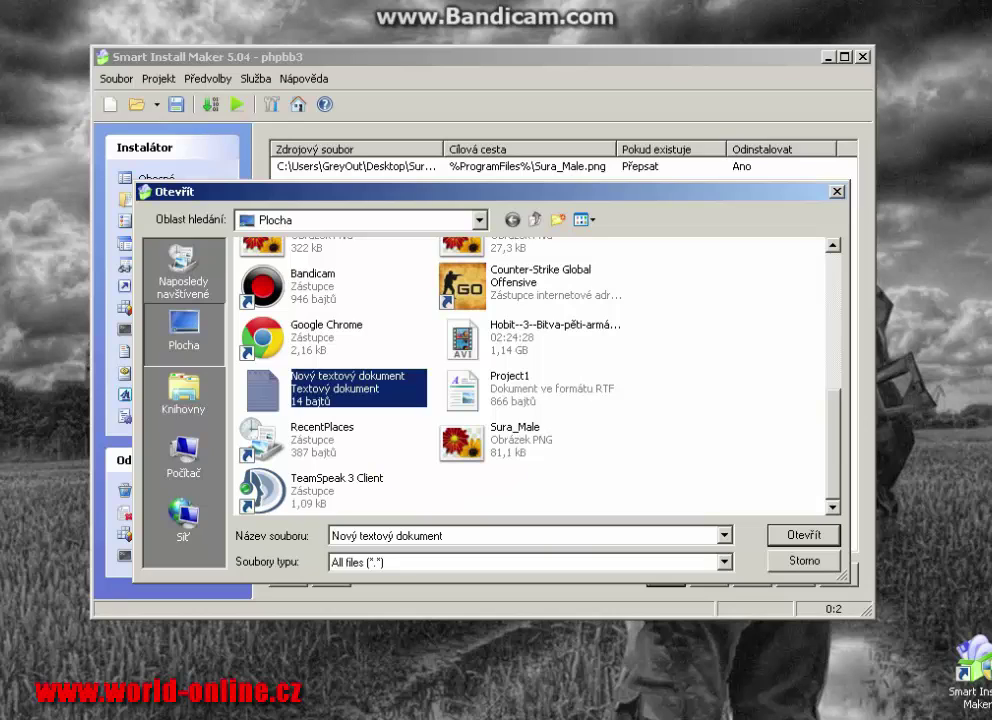
key(Return)
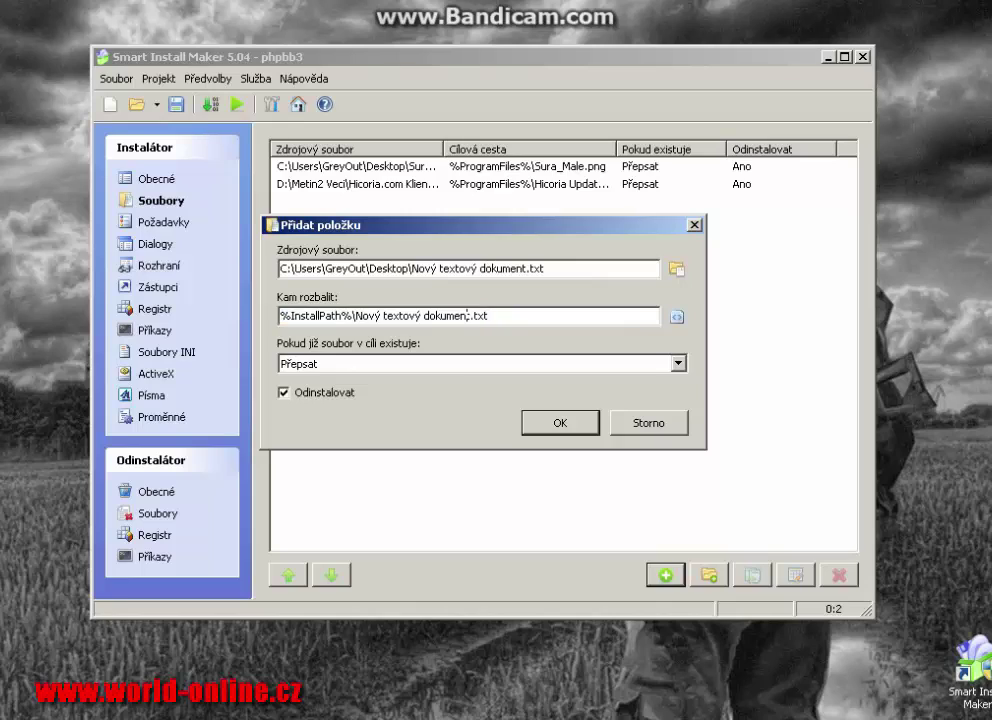
- Set the new entry's extraction path to %ProgramFiles%\Nový textový dokument.txt and add it to the file list
drag(353, 316, 280, 316)
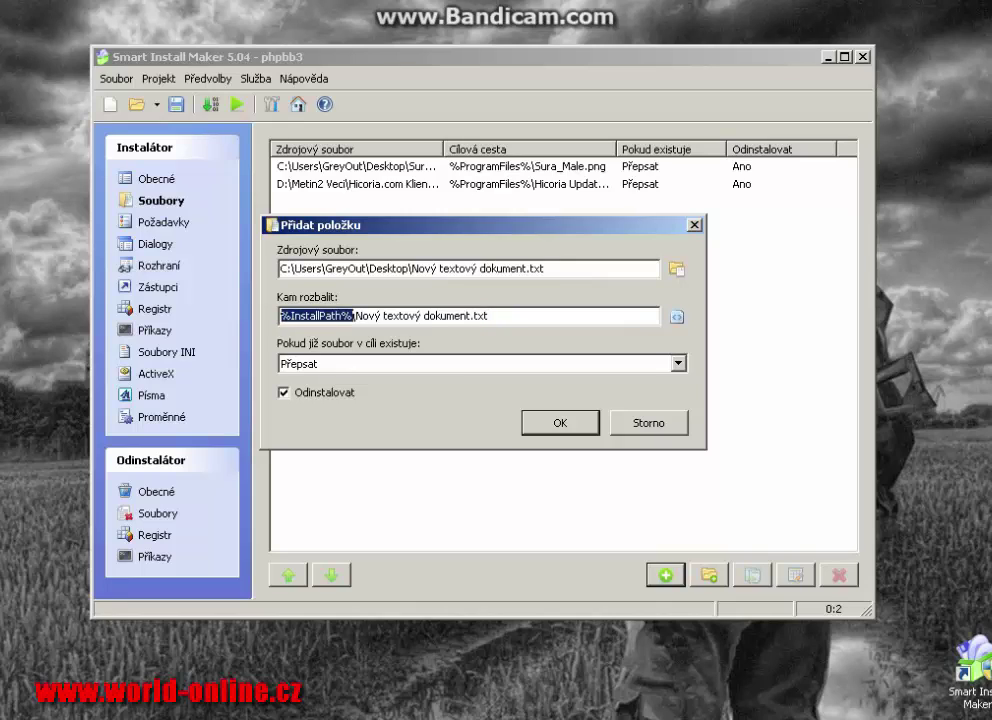
click(676, 316)
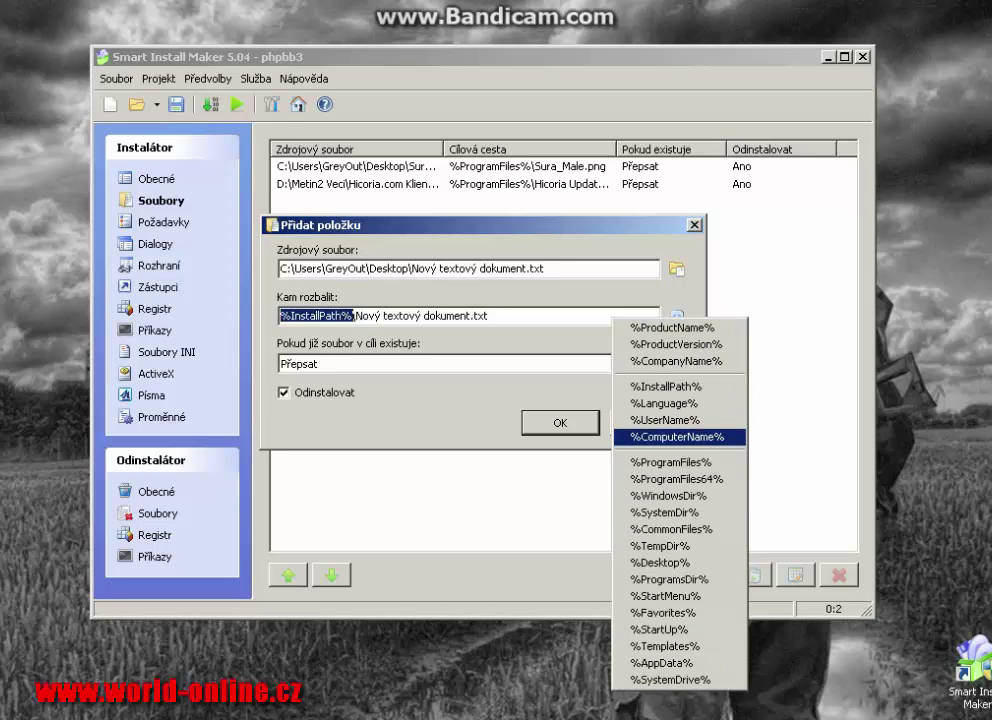
click(668, 462)
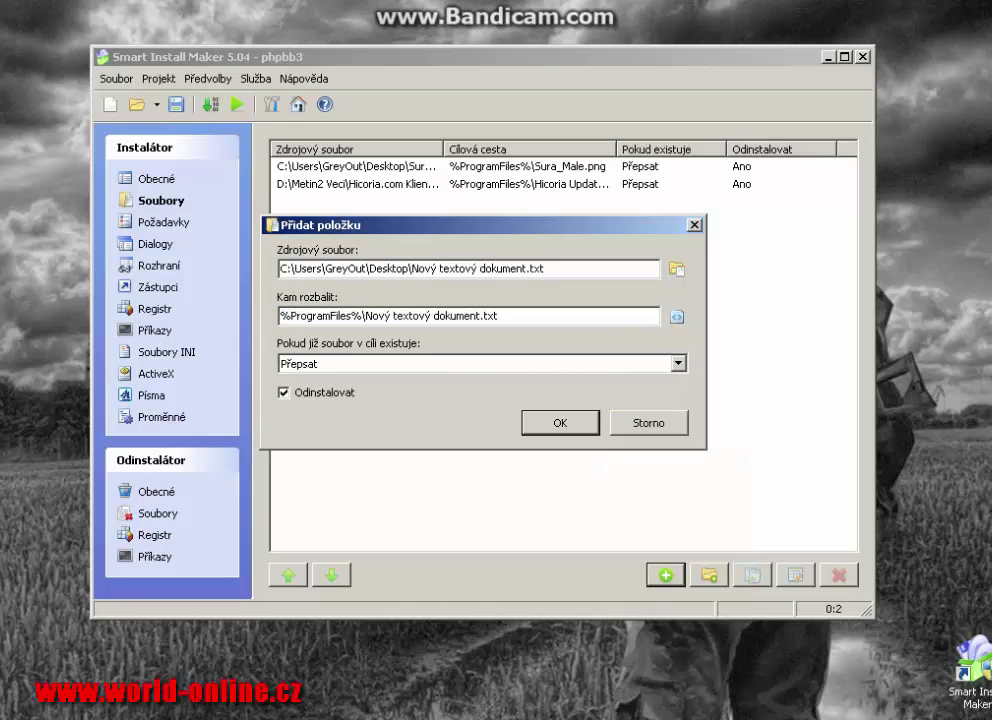
drag(363, 316, 283, 316)
click(363, 316)
drag(363, 316, 281, 316)
click(499, 316)
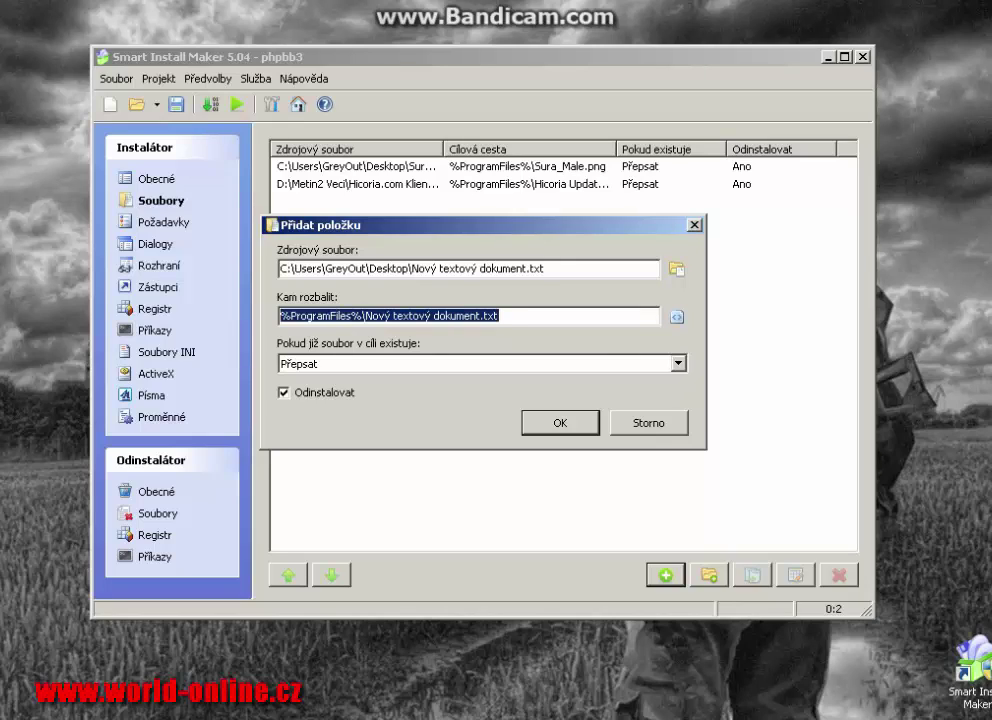
click(560, 423)
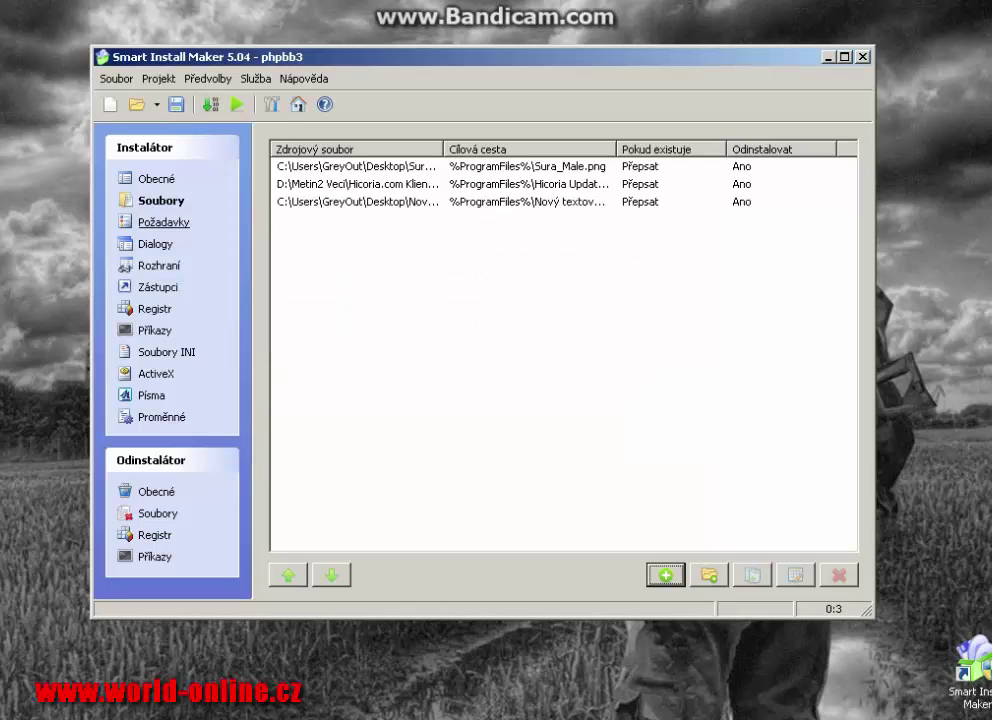
- In the installer's Požadavky section, set the required .NET Framework version to 4.0 a vyšší, keeping the version check enabled
click(163, 222)
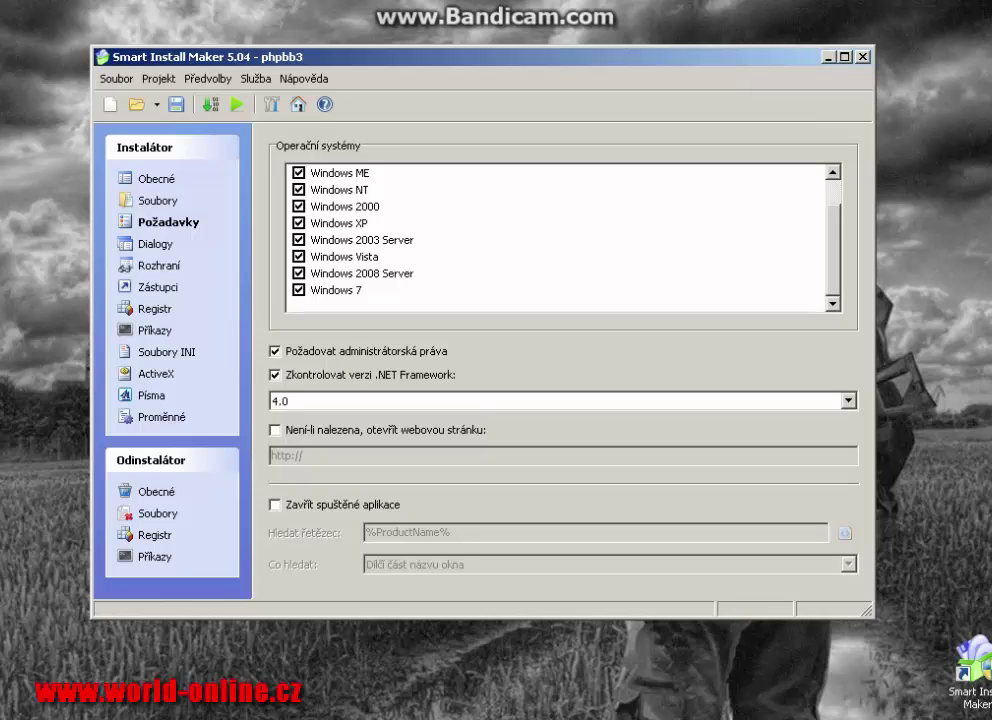
scroll(560, 237, up, 1)
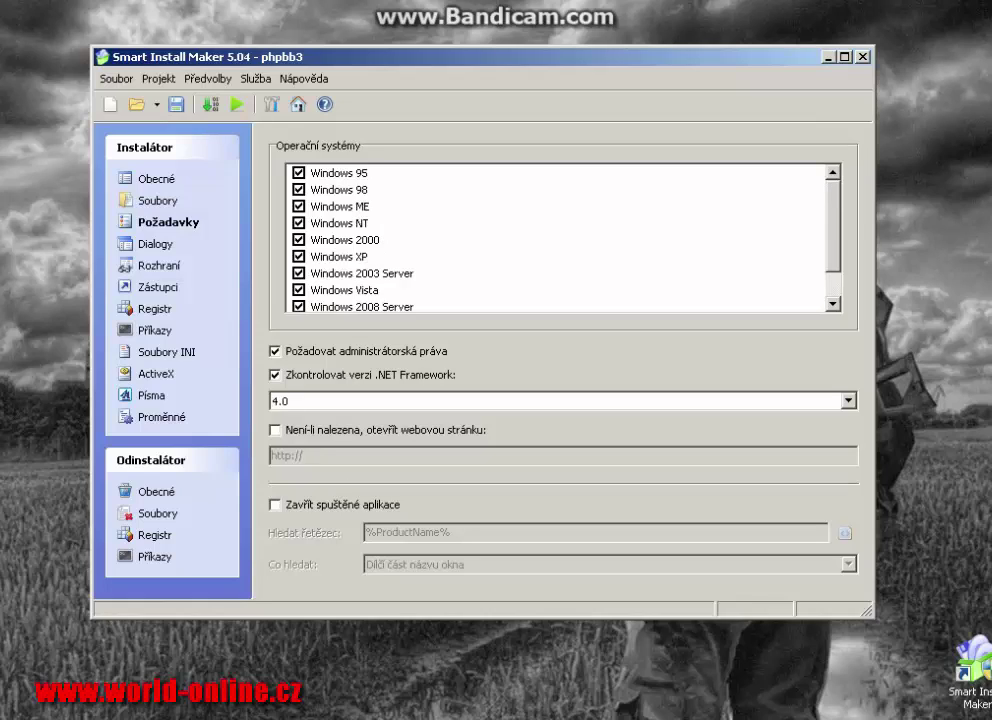
scroll(560, 237, down, 1)
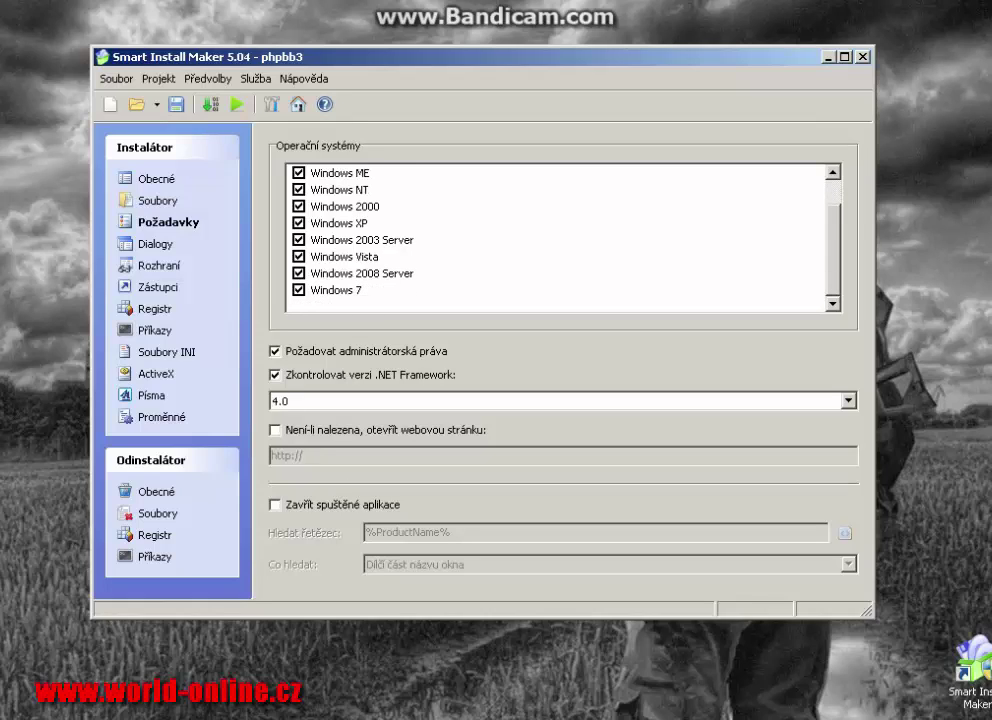
click(275, 375)
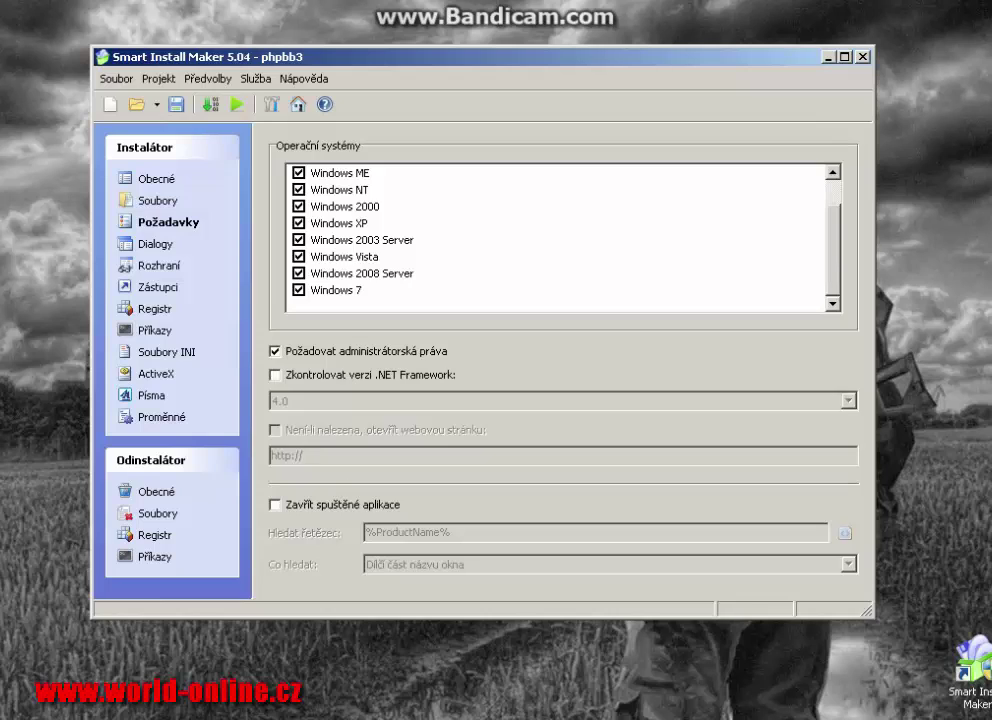
click(275, 375)
click(275, 375)
click(275, 375)
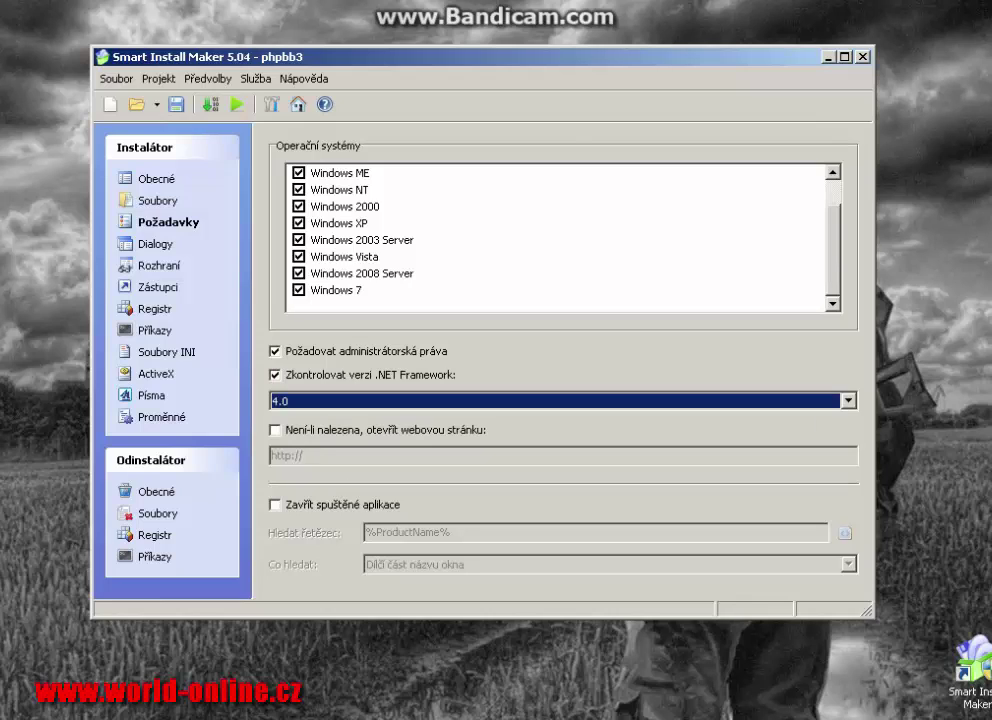
click(849, 401)
click(849, 401)
click(849, 401)
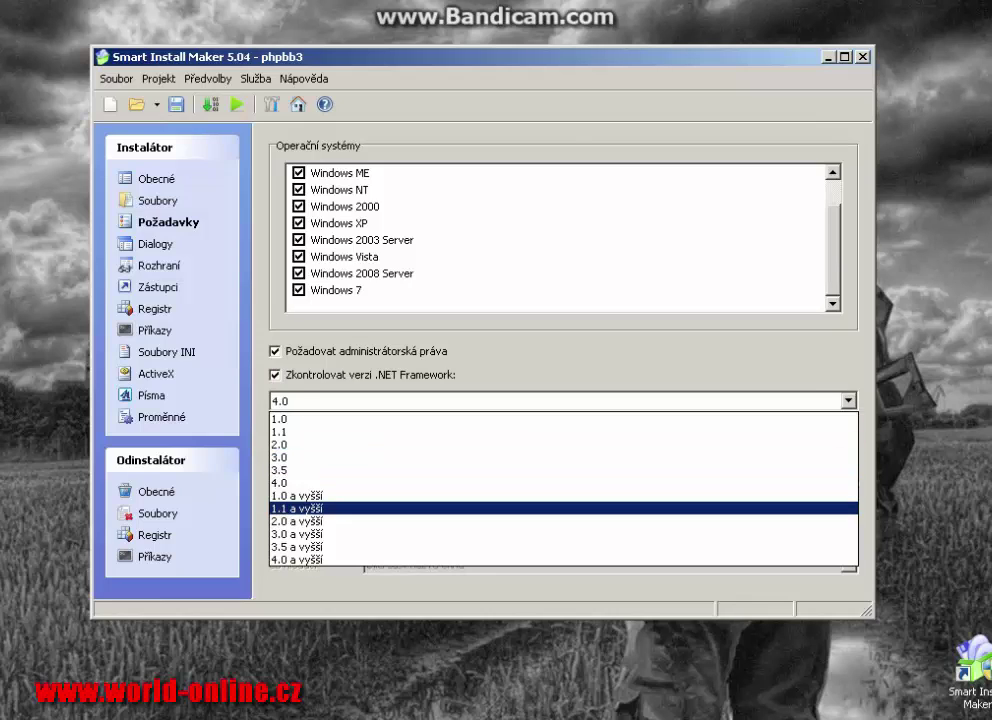
click(563, 560)
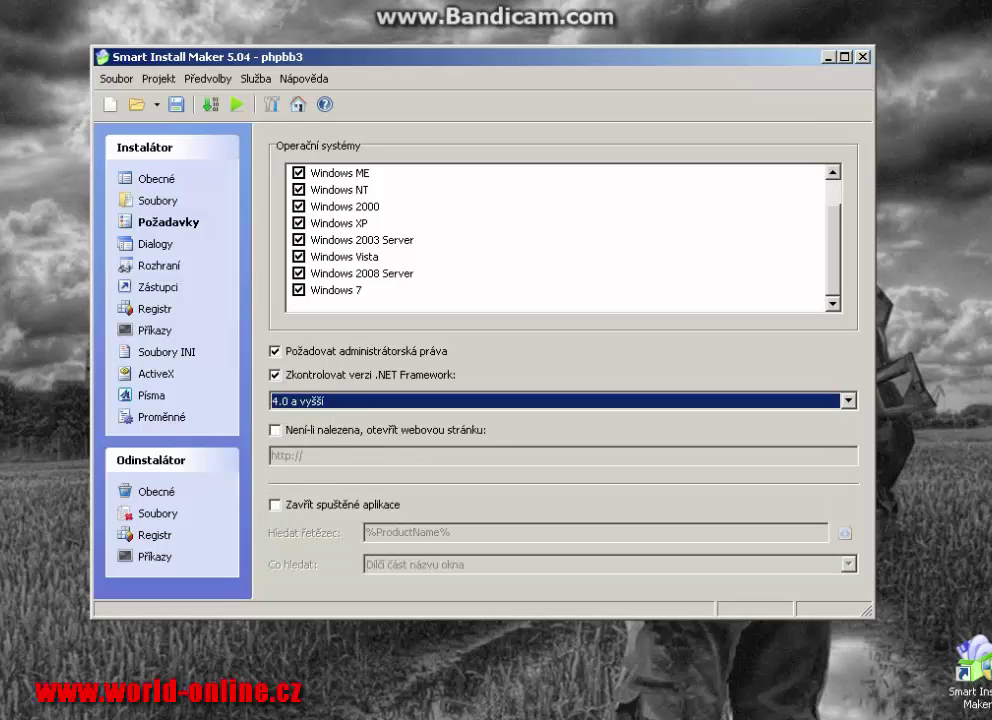
click(275, 375)
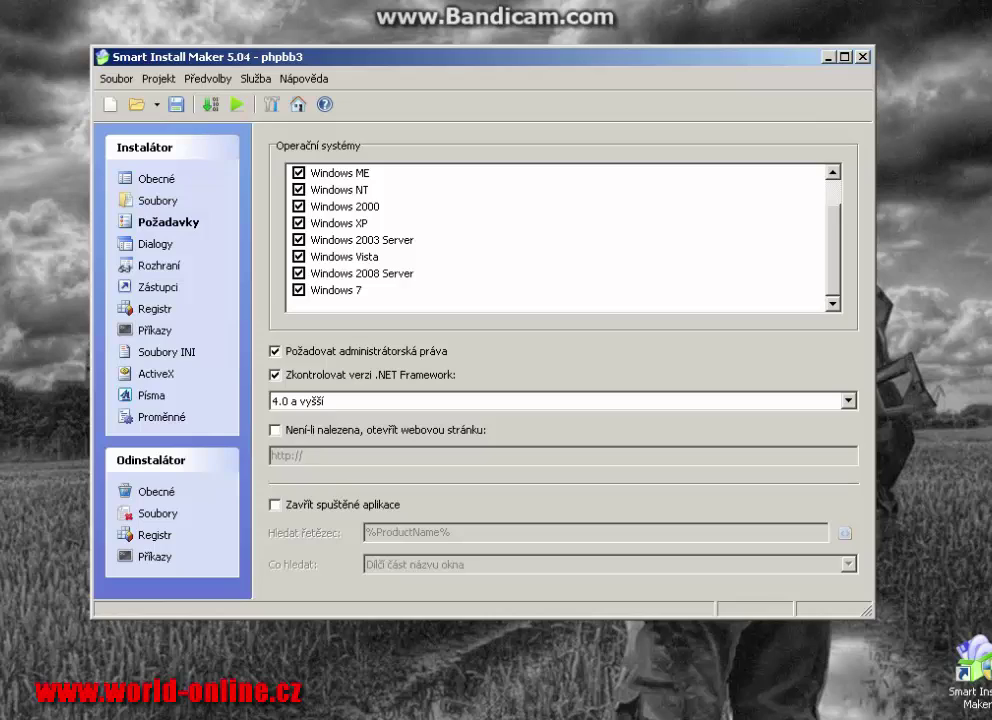
- Try the option that opens a web page when .NET Framework is not found, leaving it disabled
click(276, 430)
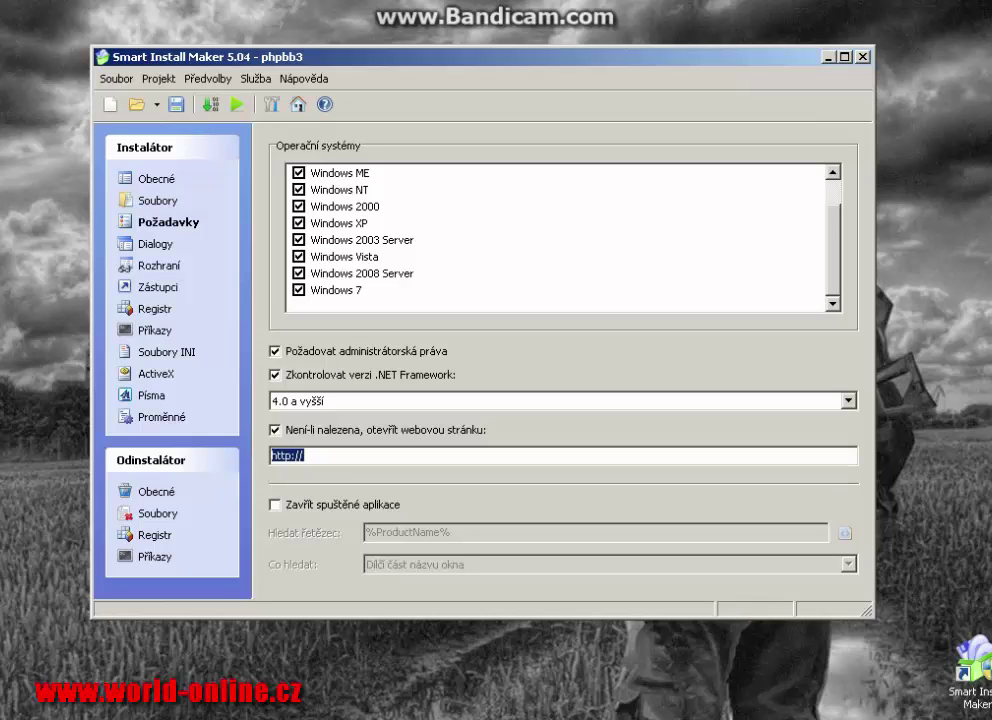
click(276, 430)
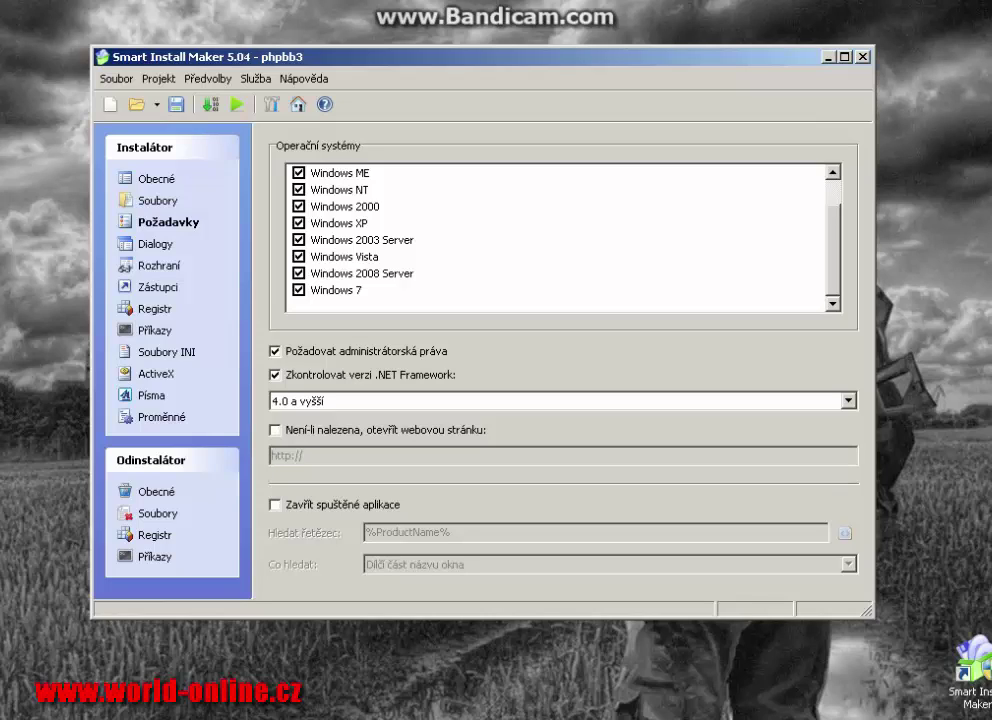
click(276, 430)
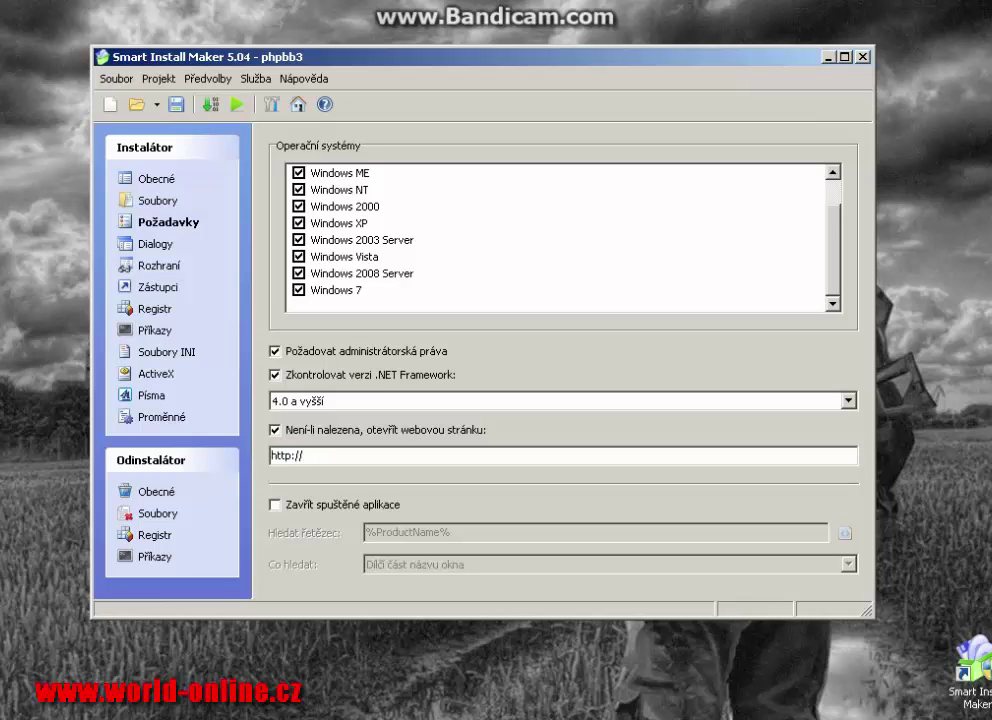
click(276, 430)
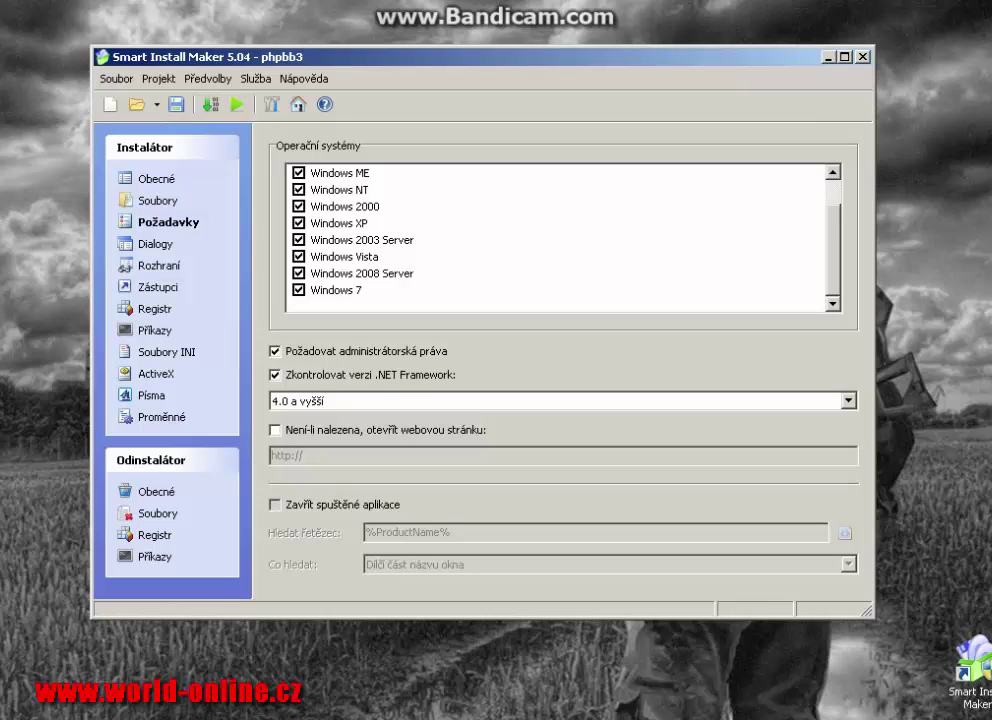
- Try the Zavřít spuštěné aplikace option and inspect its search string and search type settings, leaving it disabled
click(276, 504)
click(276, 504)
click(276, 504)
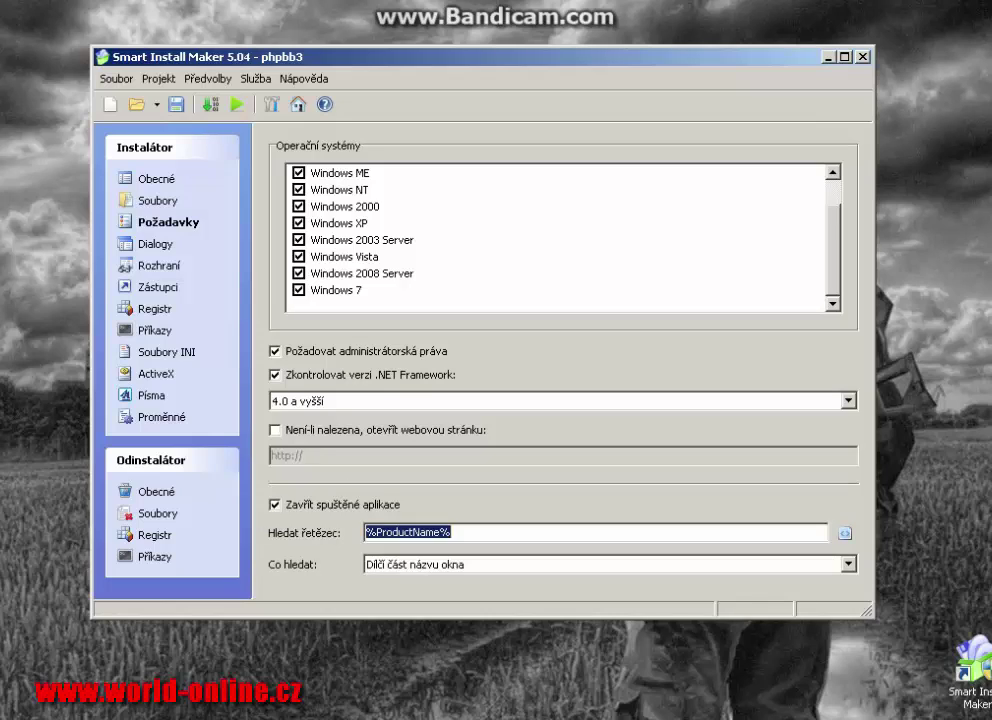
click(453, 533)
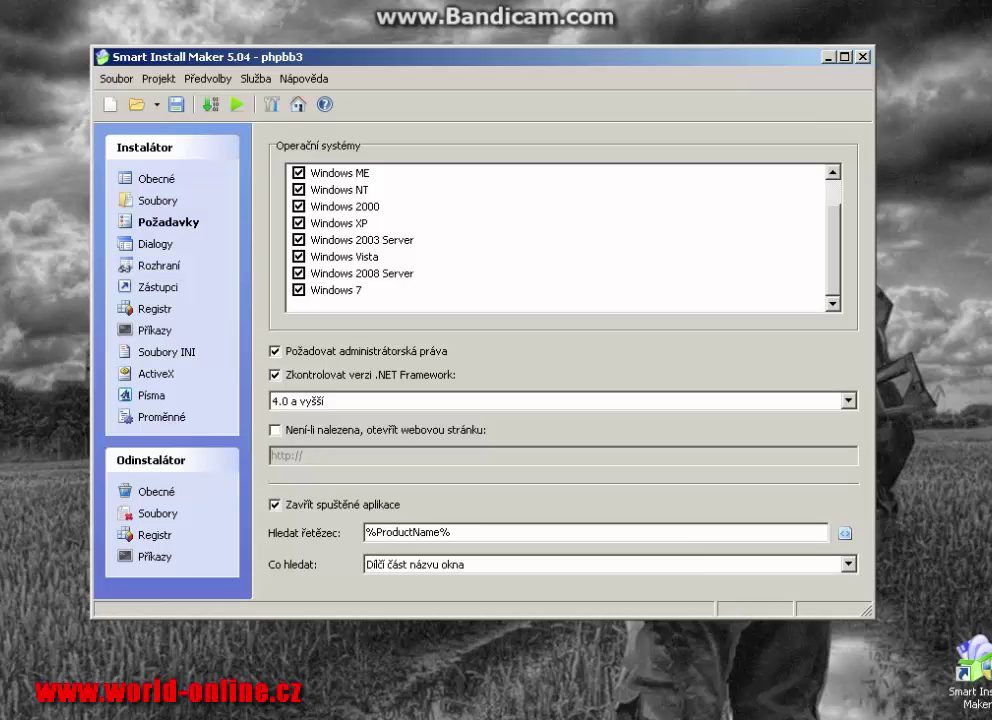
click(848, 565)
click(848, 565)
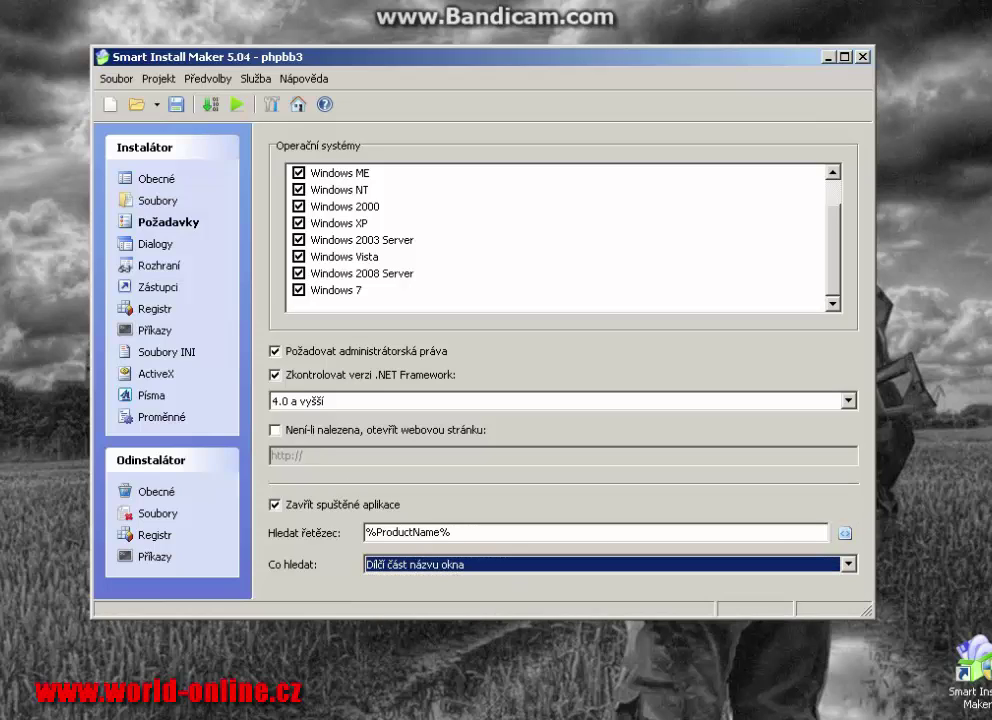
click(845, 533)
click(845, 533)
click(275, 505)
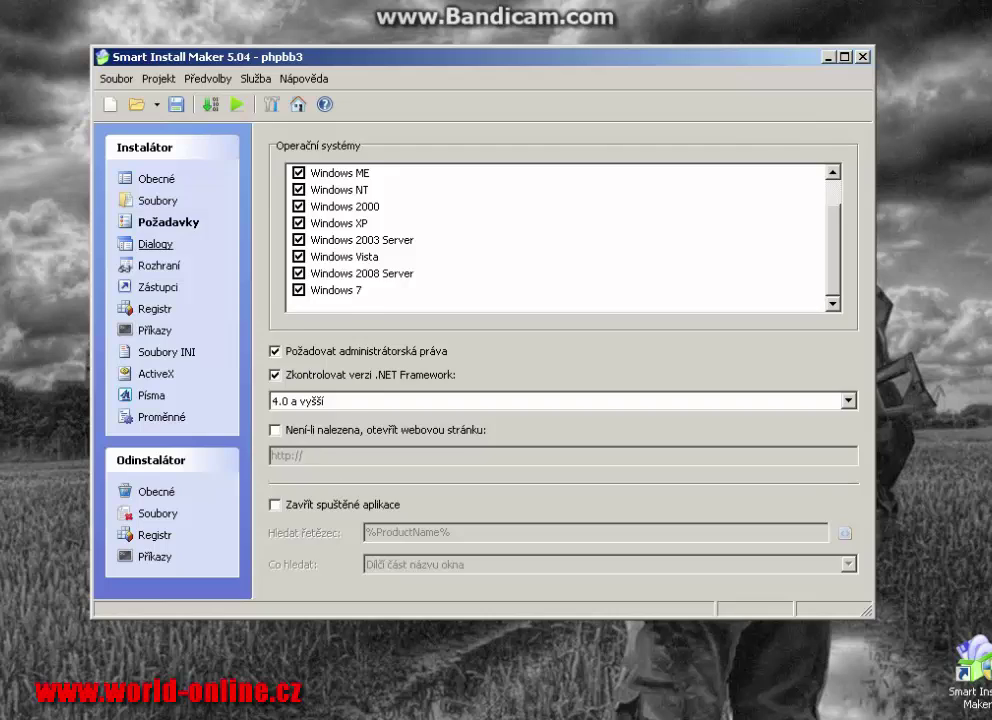
- Open the installer's Dialogy section and look through its general, licence, password and installation-finish pages
click(155, 245)
key(ctrl+Tab)
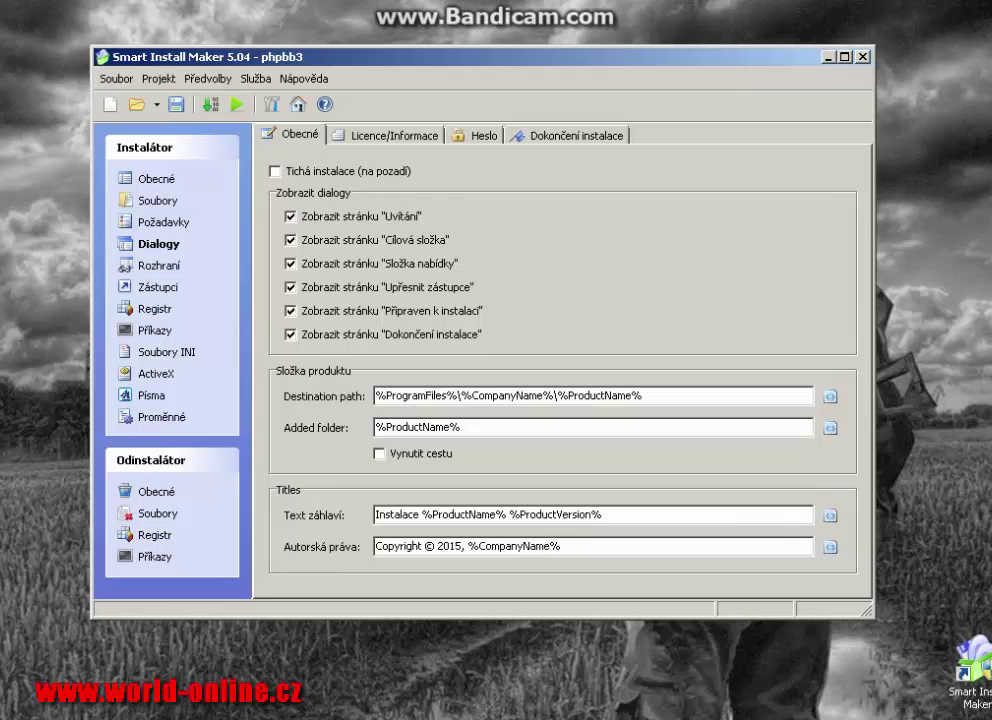
key(ctrl+Tab)
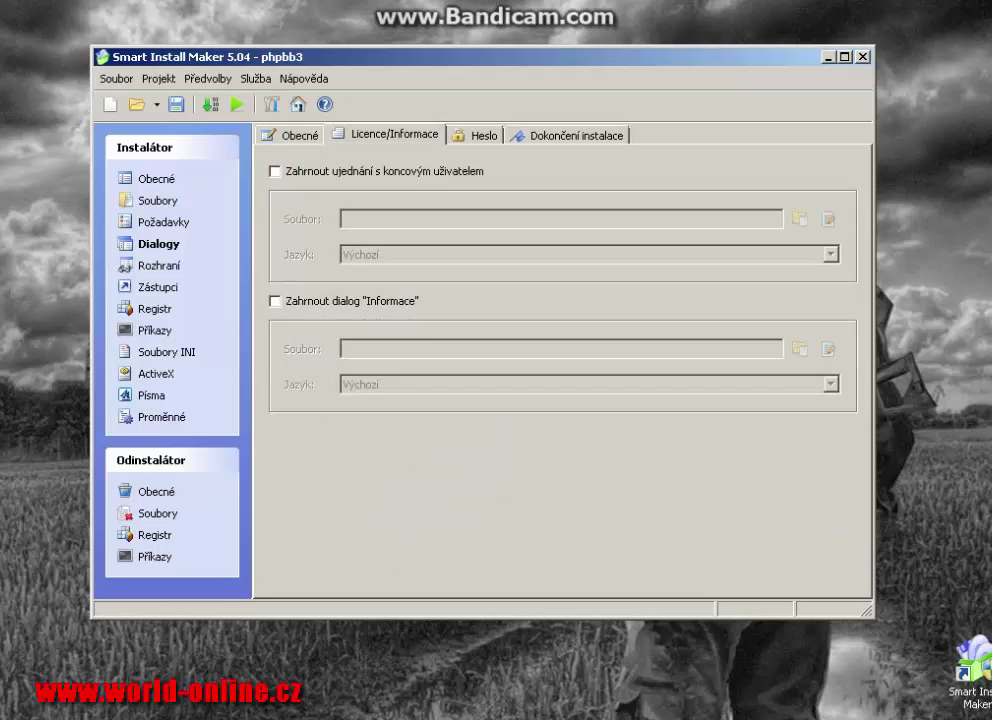
key(ctrl+Tab)
key(ctrl+Tab)
key(ctrl+shift+Tab)
key(ctrl+shift+Tab)
- Try including the end-user agreement and the "Informace" dialog in the installer, leaving both disabled
click(275, 171)
click(275, 301)
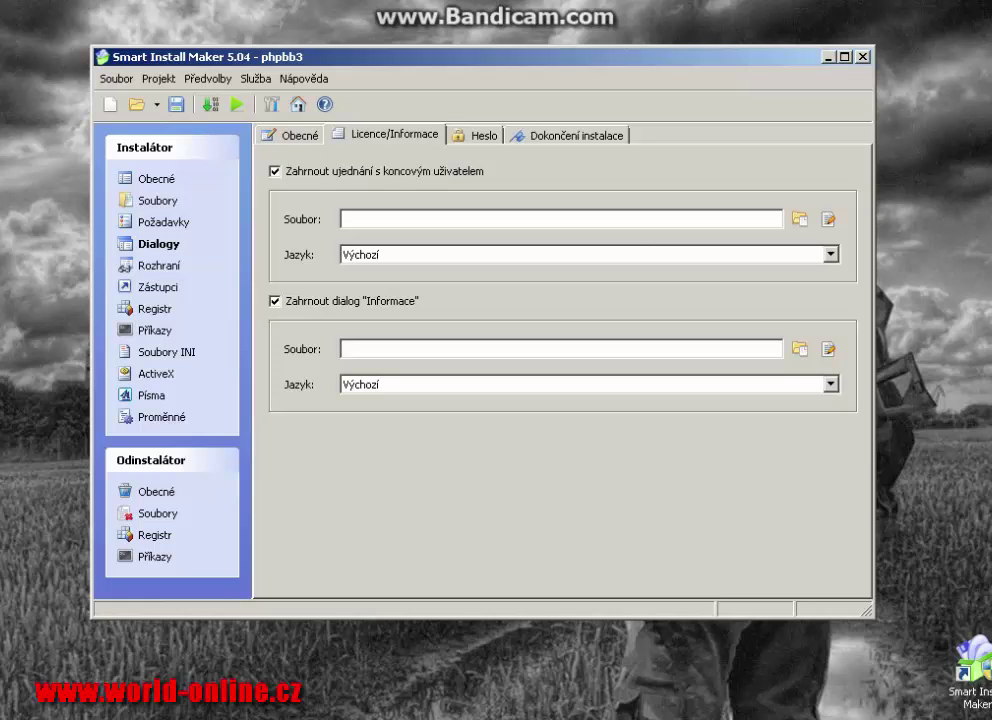
click(275, 301)
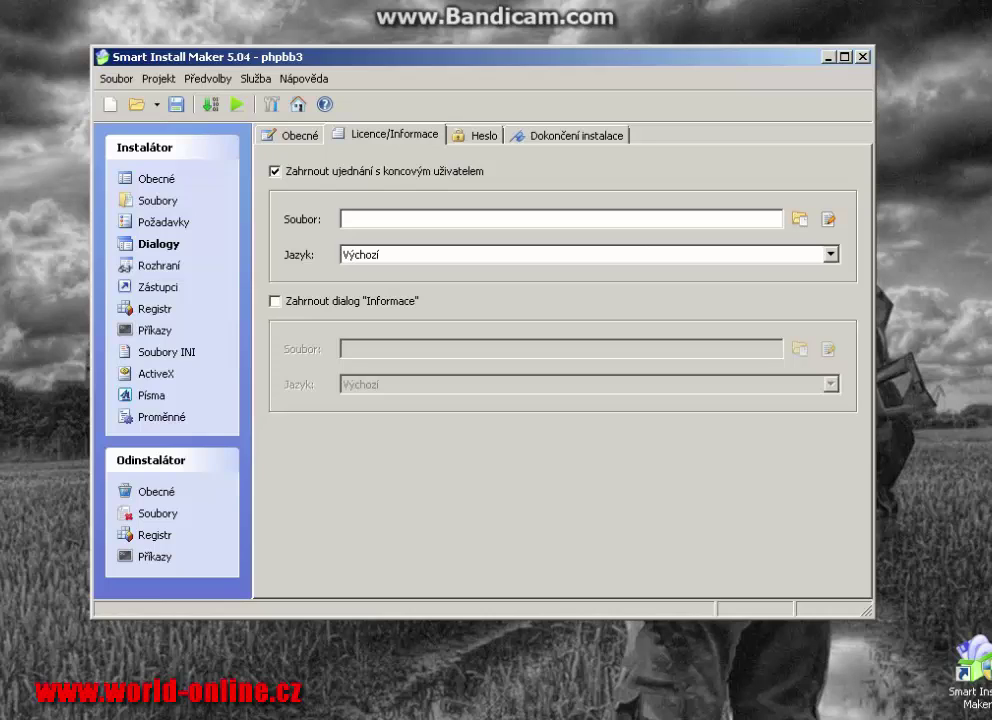
click(275, 171)
- Try the option that protects the installation with a password, leaving it disabled
click(482, 135)
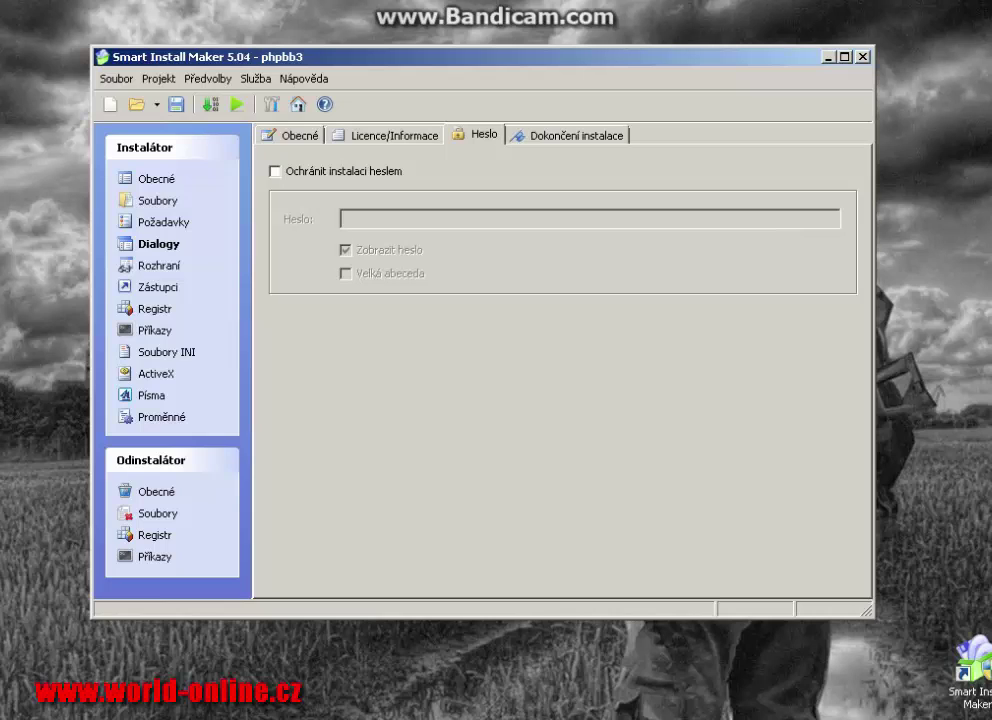
click(275, 171)
click(275, 171)
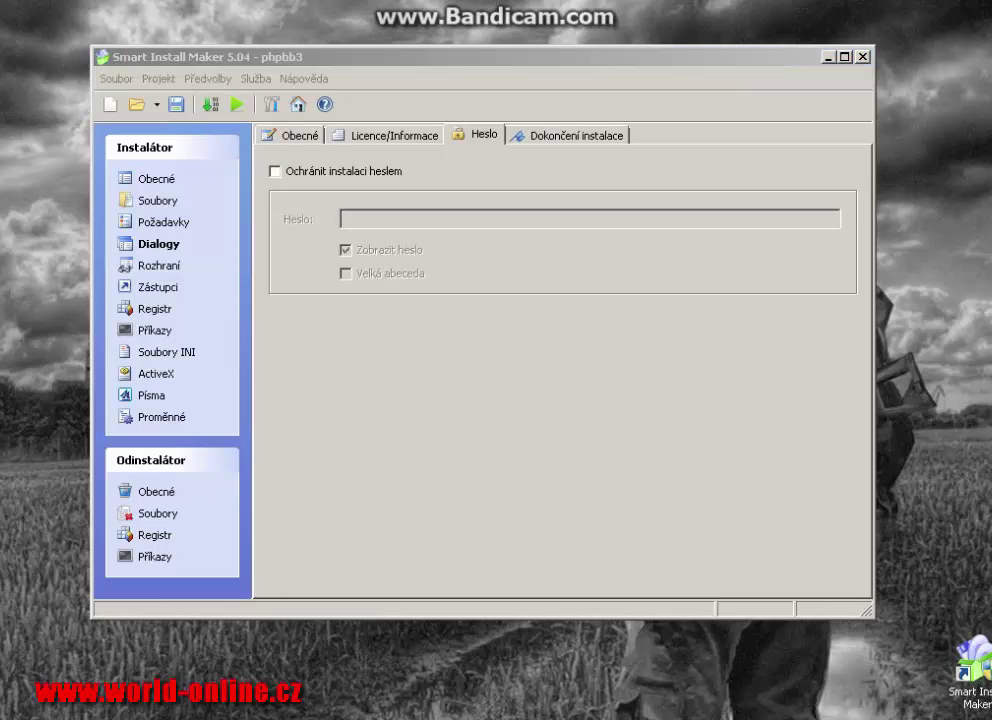
- Review the installation-finish dialog options and the window background settings in the Rozhraní section
click(570, 135)
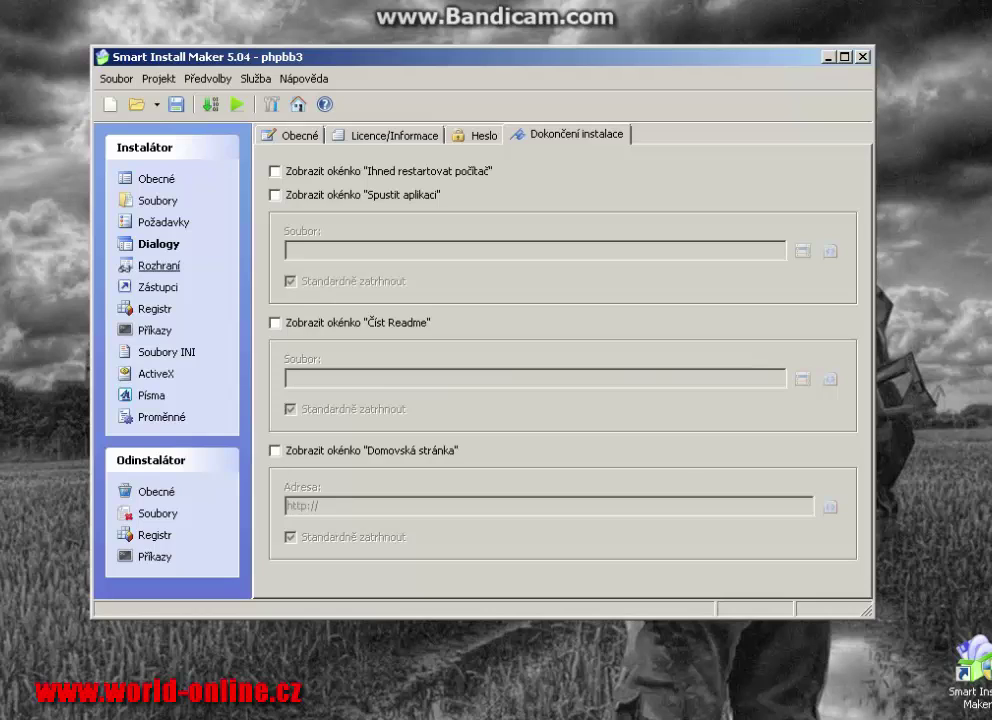
click(159, 265)
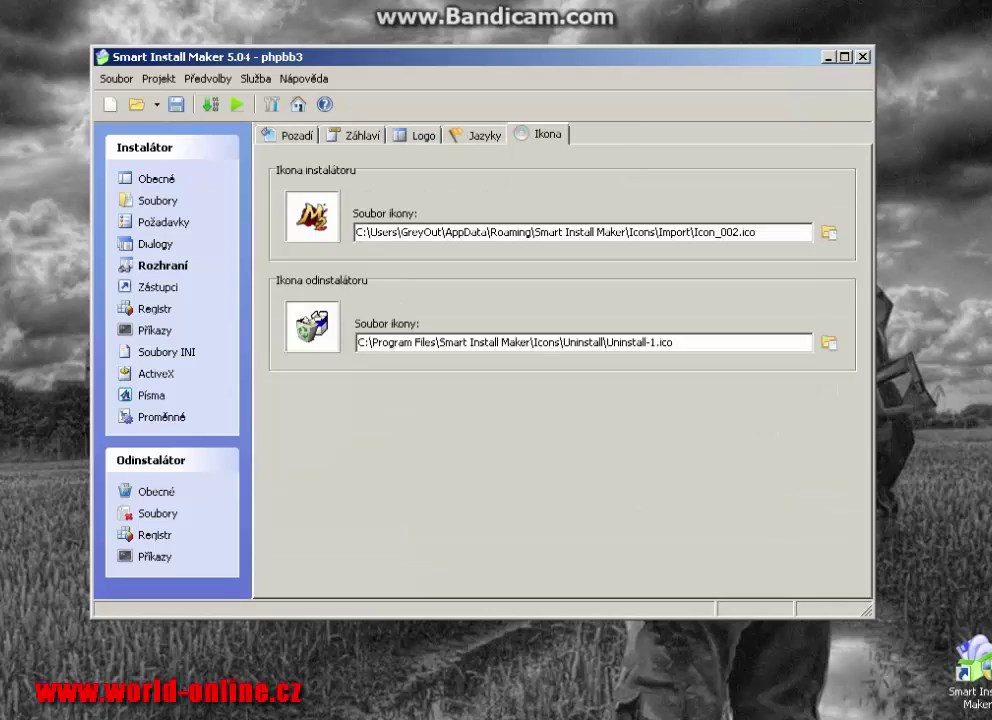
click(289, 135)
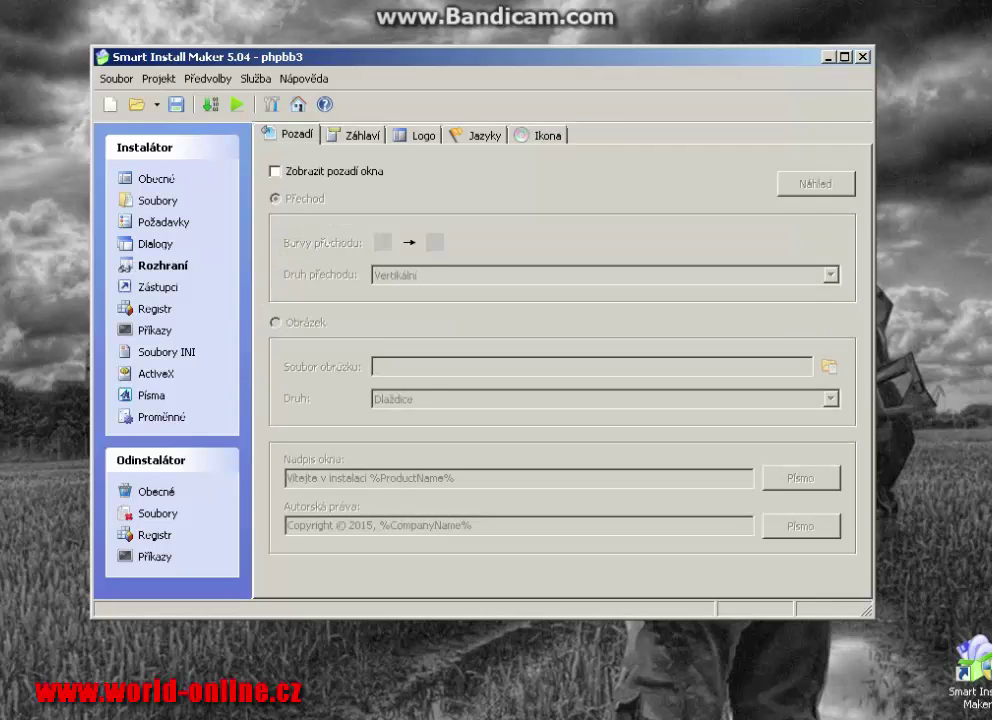
click(355, 135)
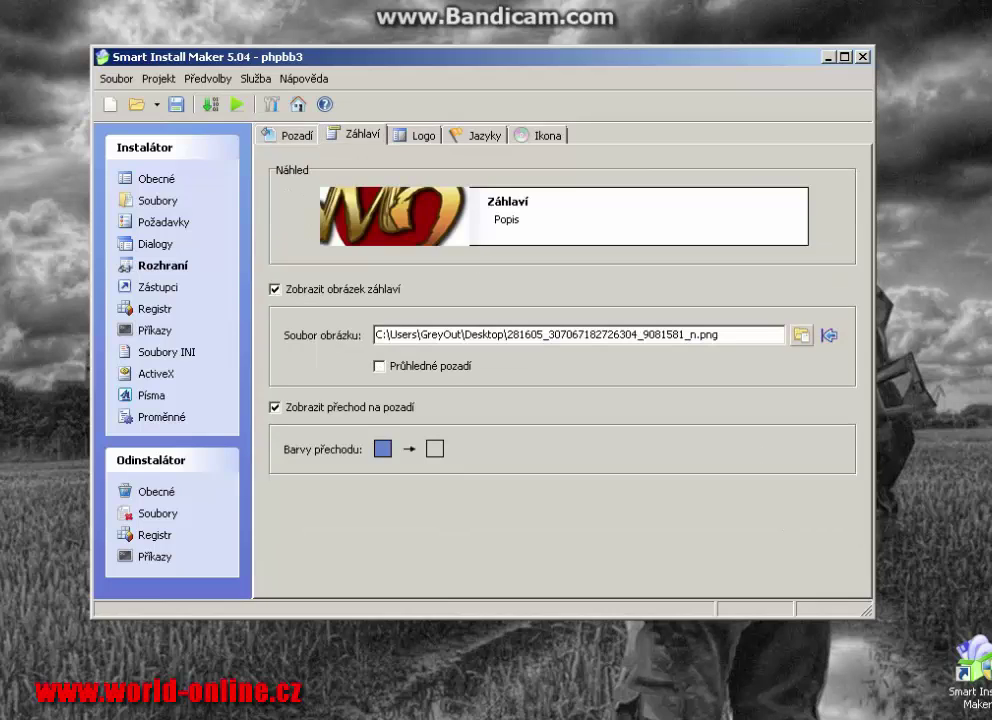
click(801, 335)
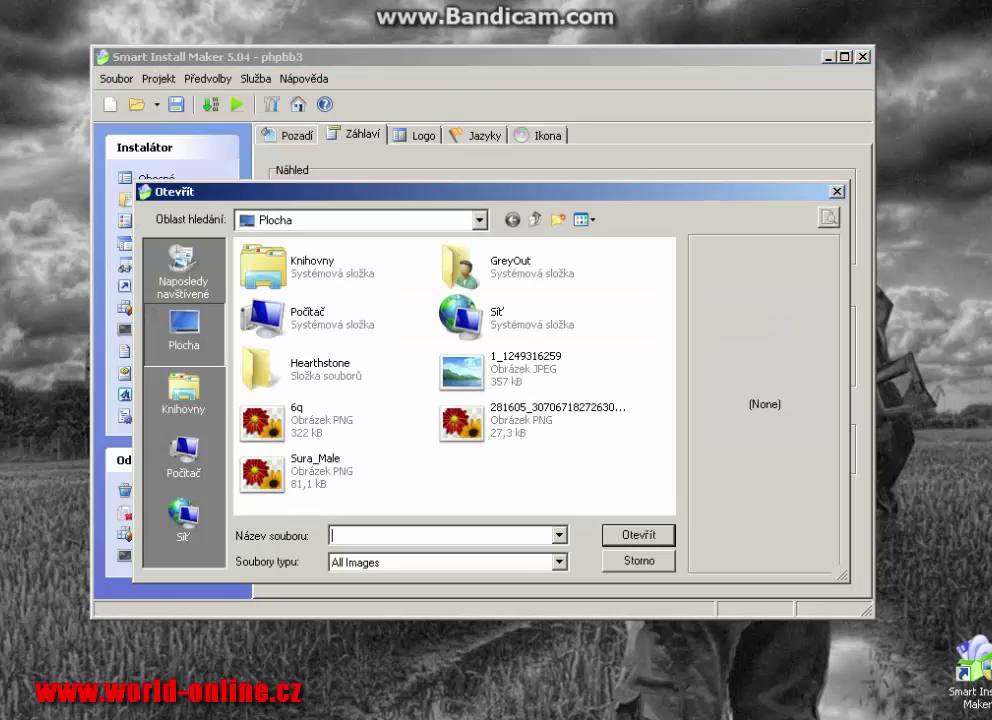
click(300, 415)
click(525, 368)
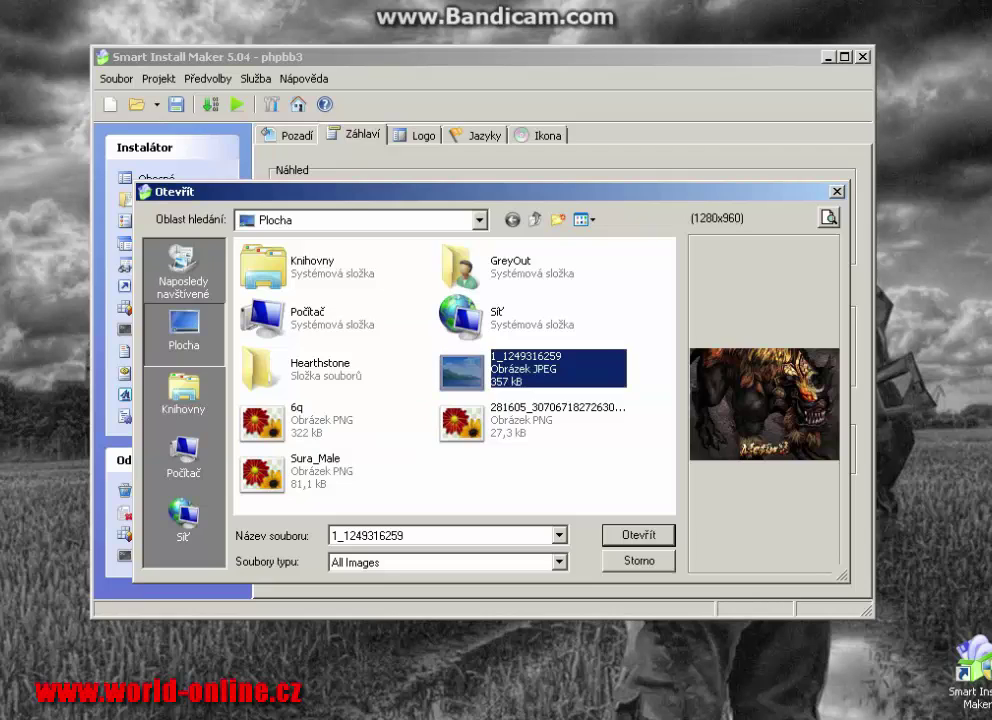
key(Return)
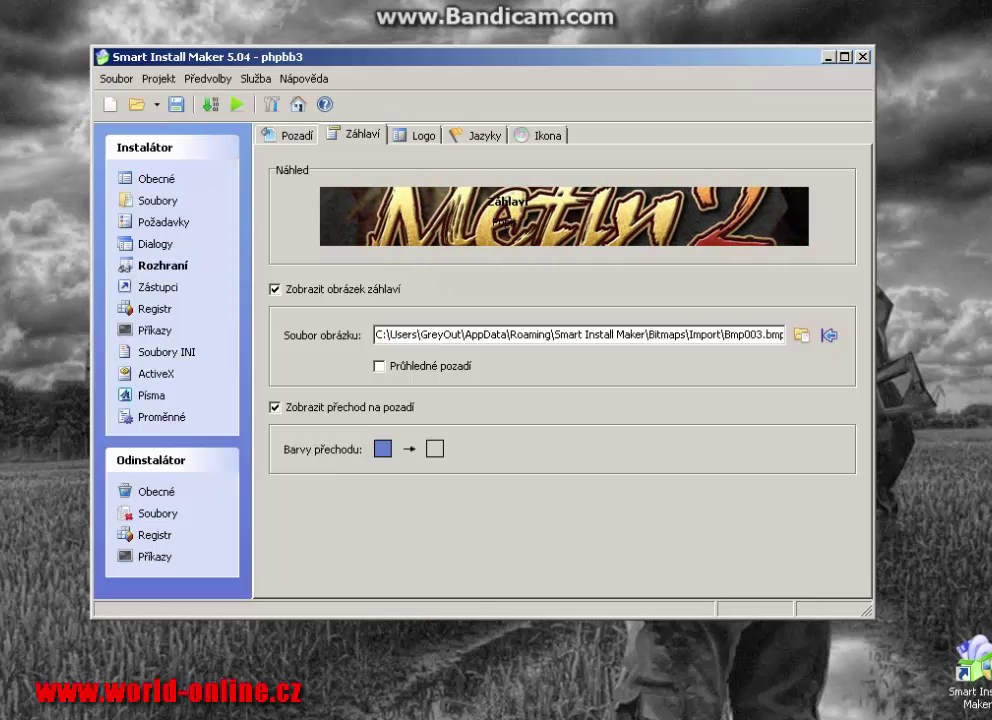
- Inspect the installer's logo image setting and its list of supported languages, keeping the current logo
click(416, 135)
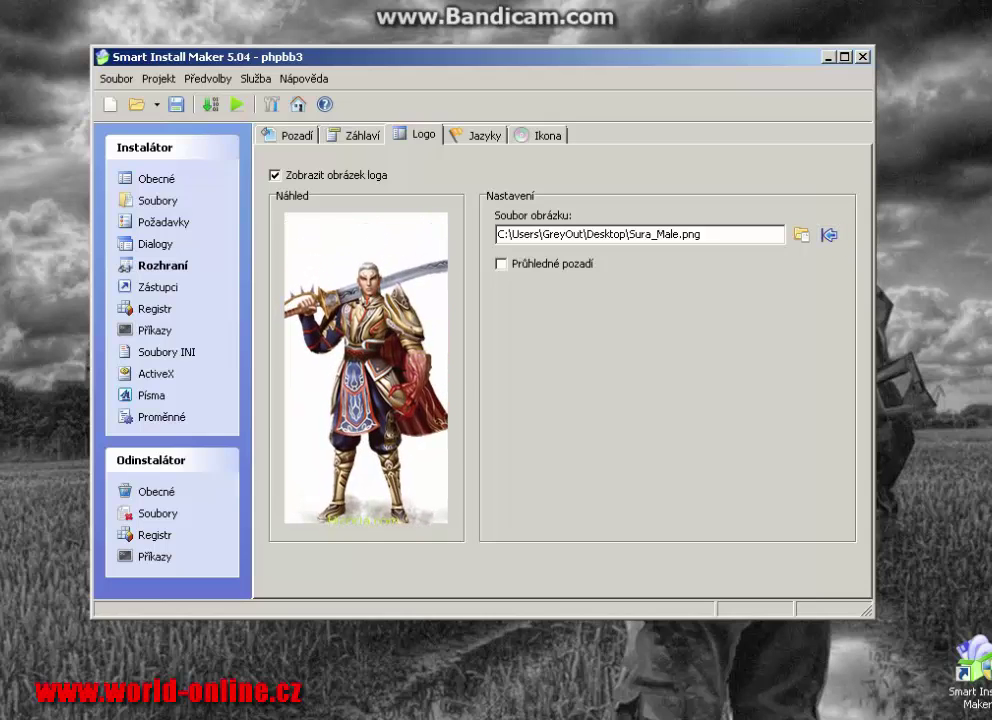
click(801, 234)
key(Escape)
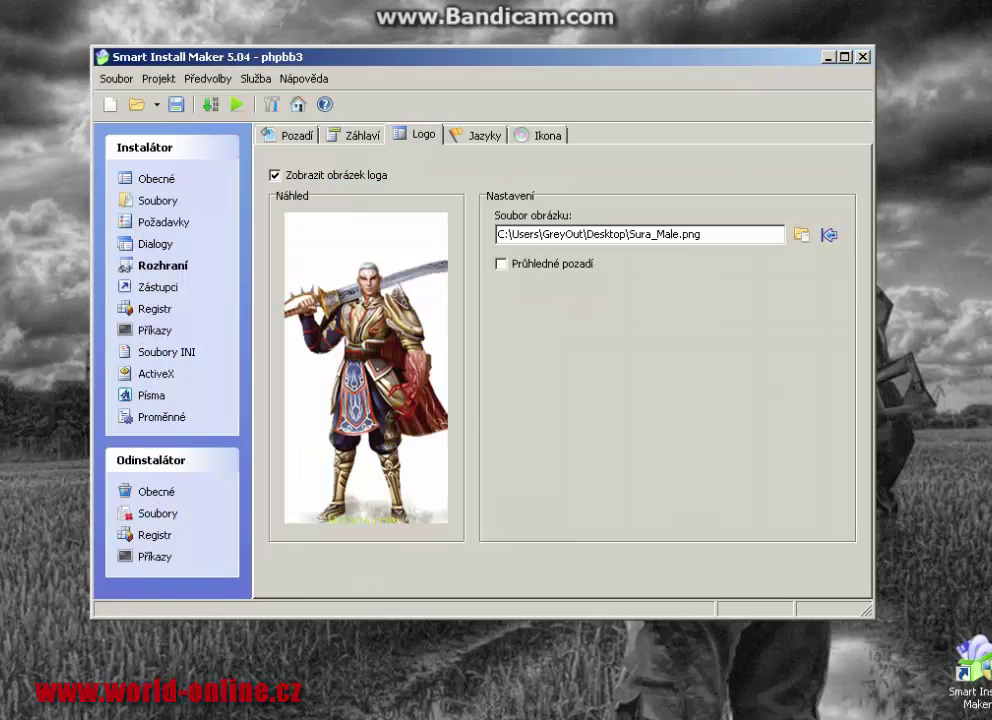
click(478, 135)
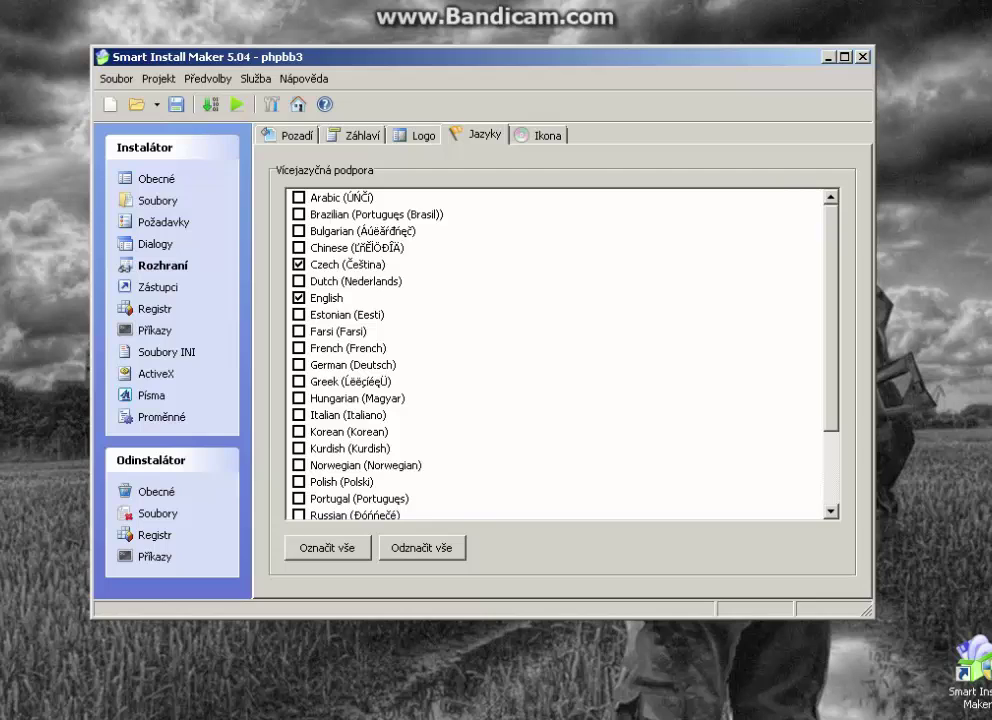
- Set the installer's icon to Icon_001 from the Import folder
click(546, 135)
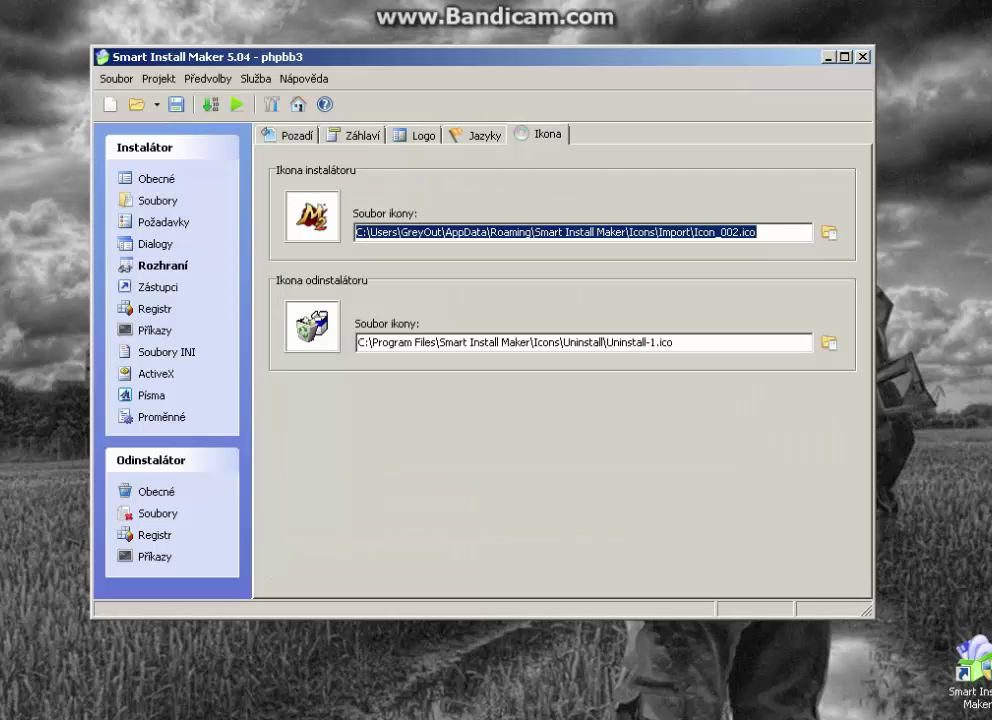
click(829, 233)
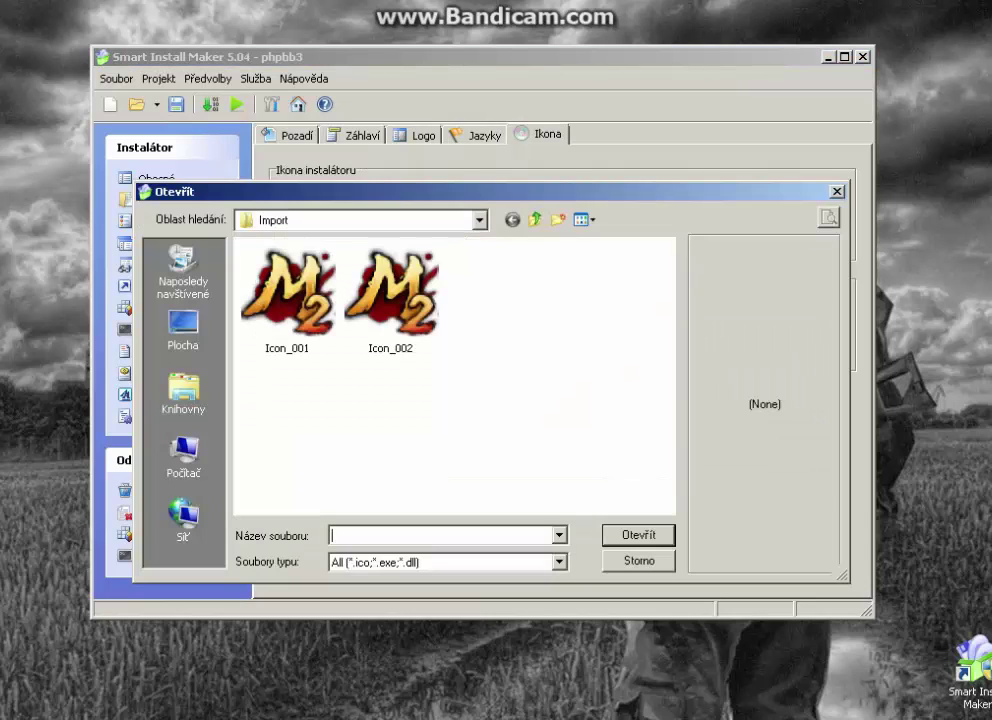
click(288, 295)
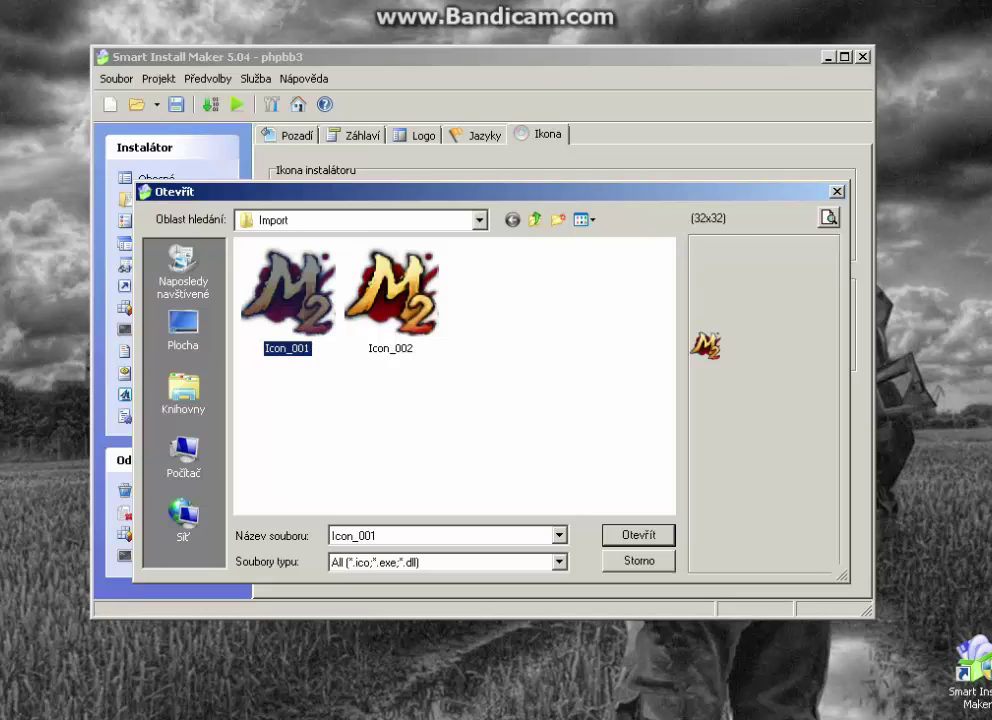
key(Return)
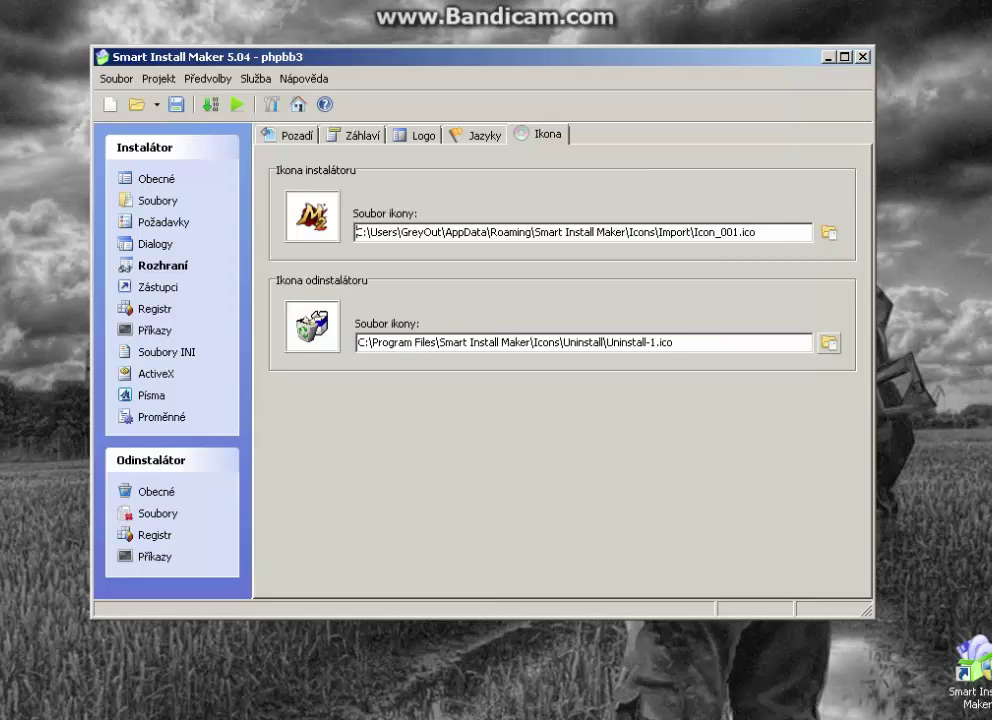
- Set the uninstaller's icon to Uninstall-4 from the Uninstall folder
click(829, 343)
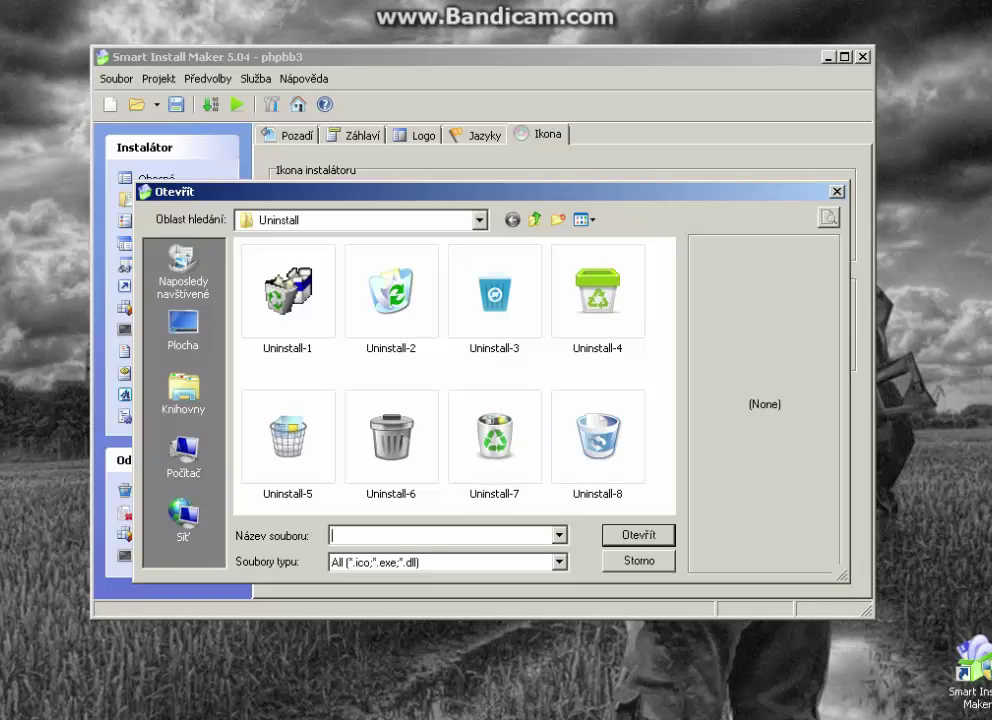
click(598, 290)
key(Return)
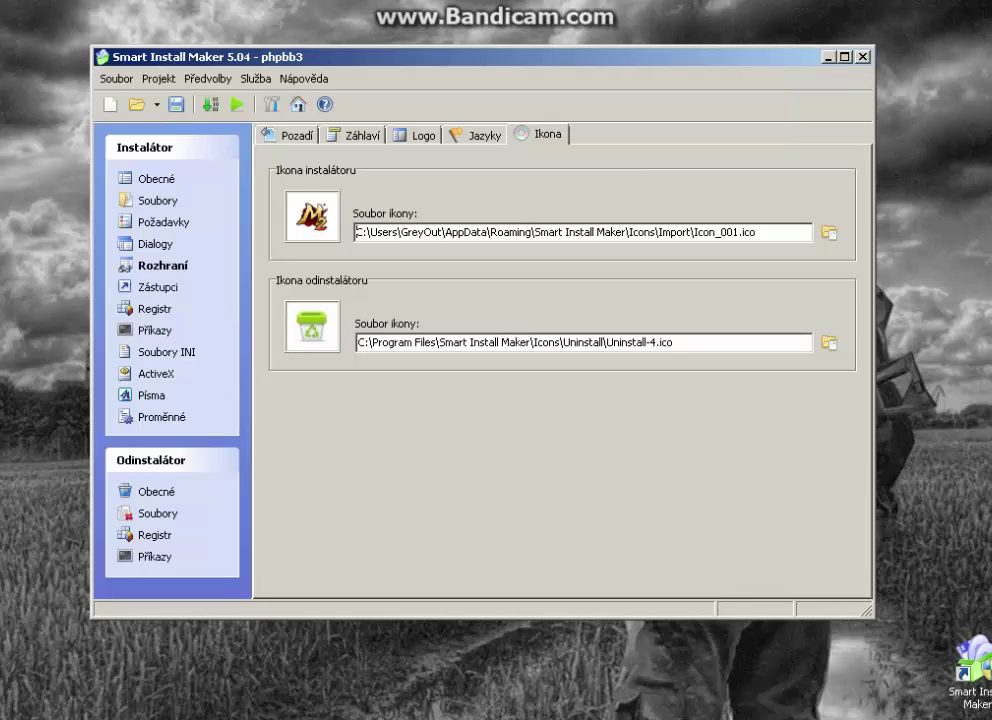
- Open the Zástupci section and look at the form for a new shortcut without adding one
click(157, 287)
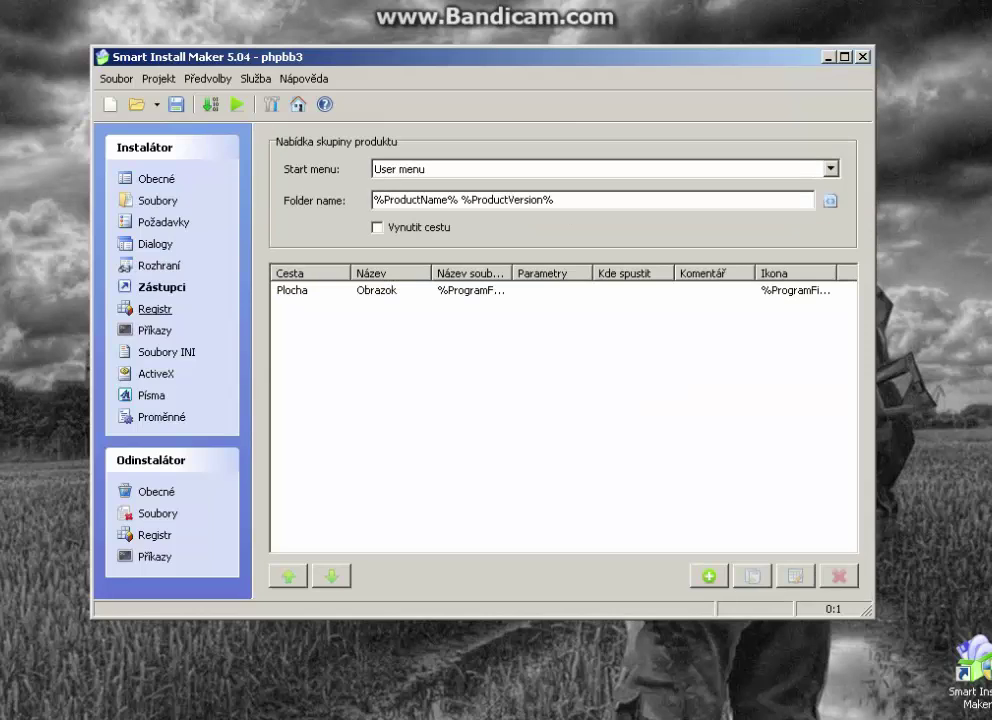
click(300, 290)
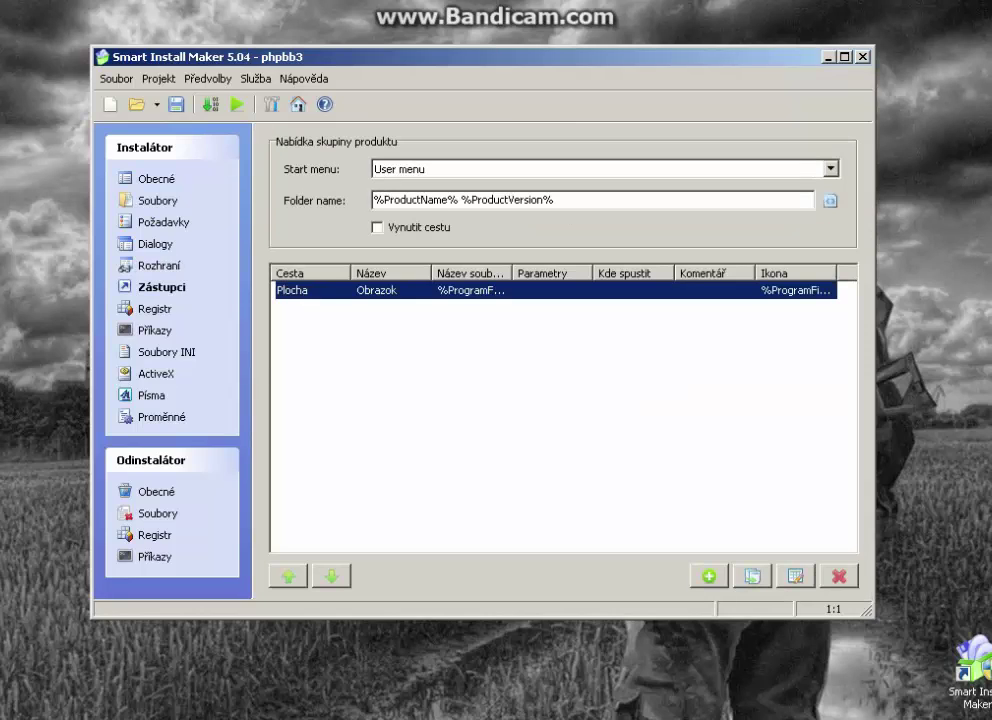
click(709, 576)
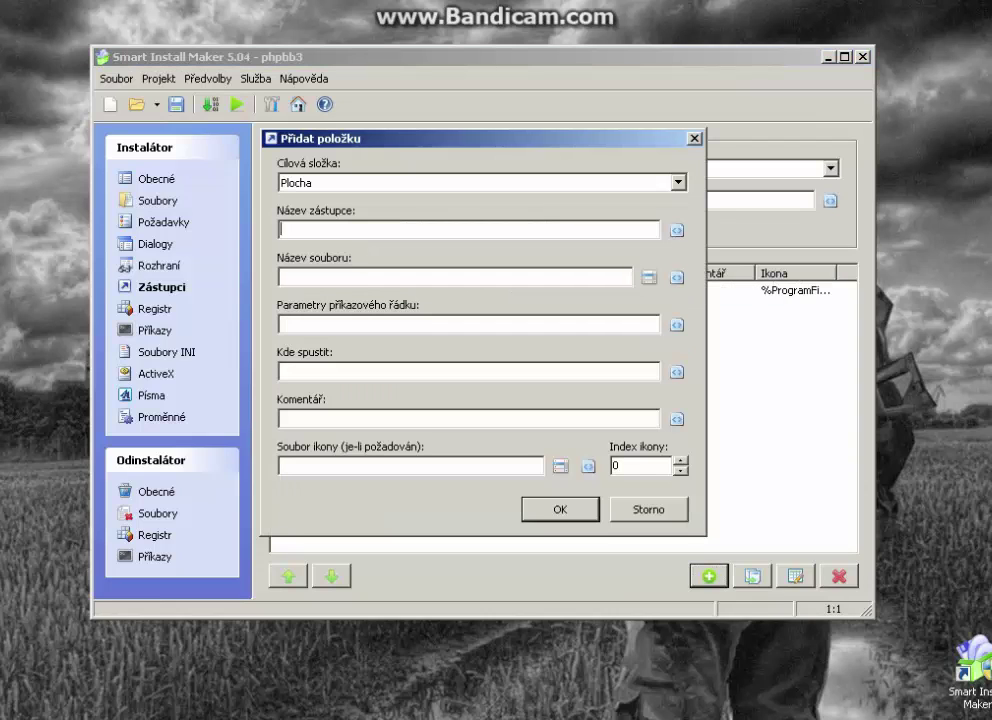
key(Escape)
- Edit the Obrazok desktop shortcut and set its target file to %ProgramFiles%\Hicoria Updater.exe
double_click(300, 290)
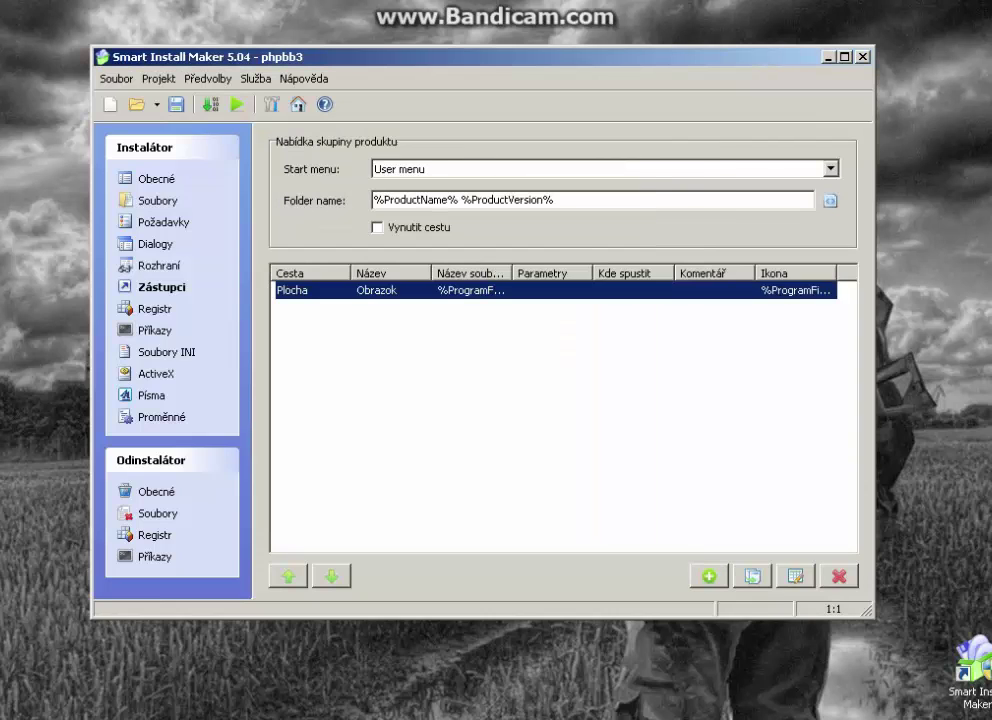
click(426, 277)
double_click(426, 277)
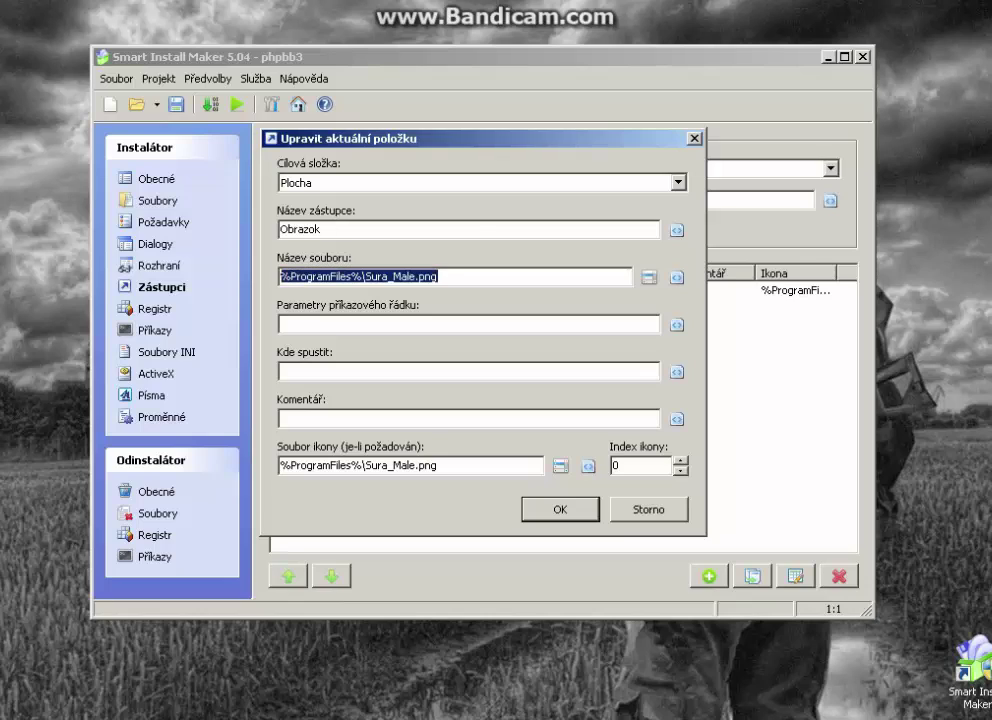
click(649, 277)
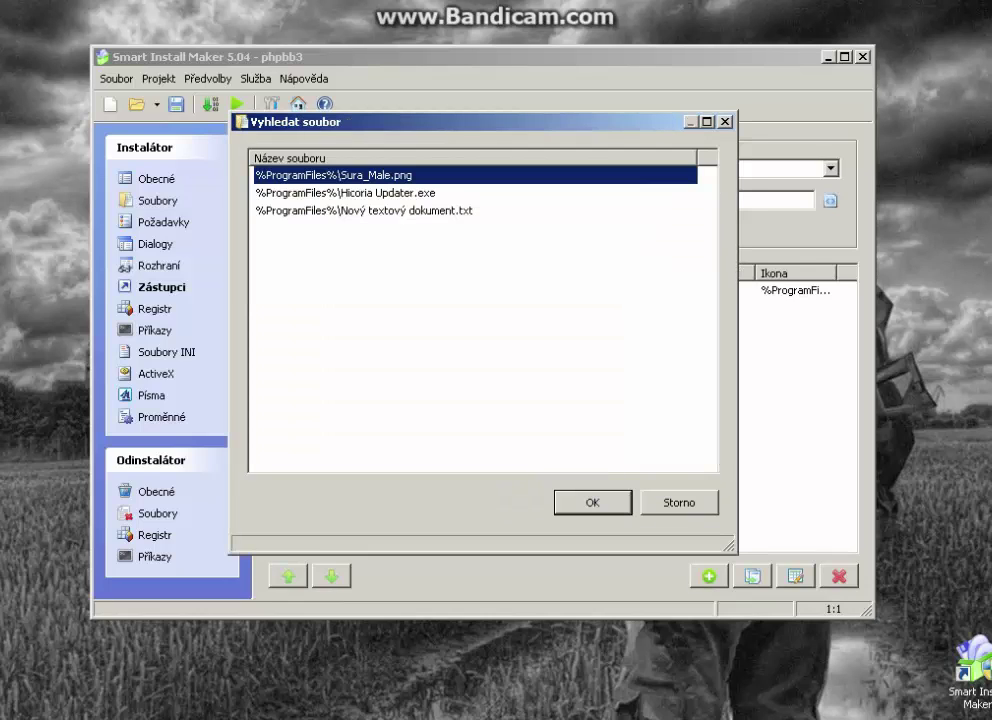
click(345, 192)
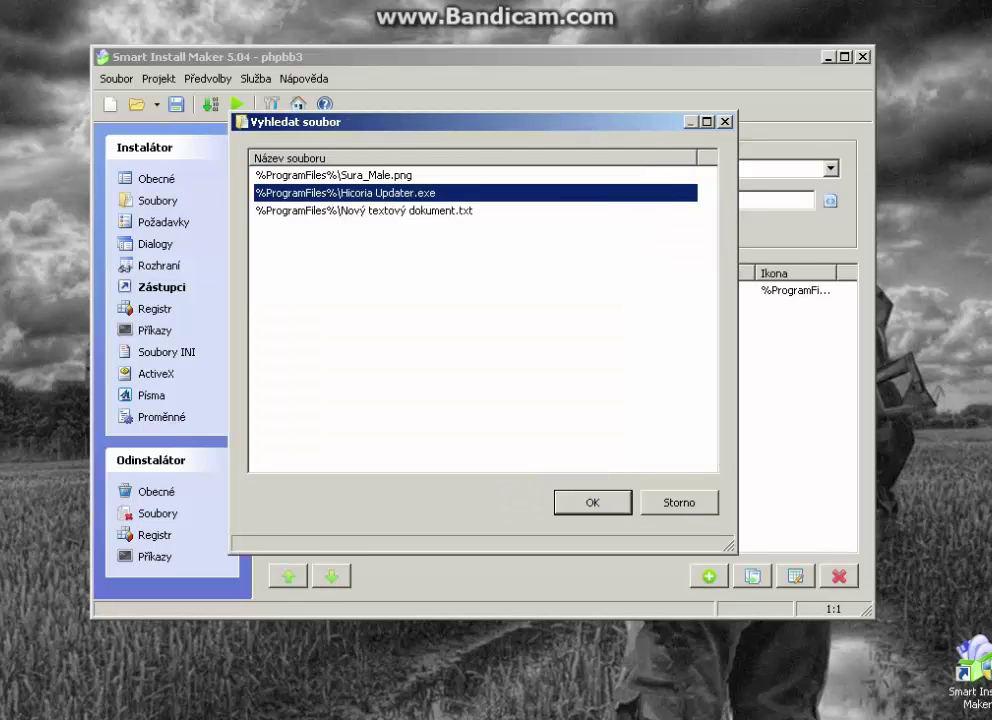
key(Return)
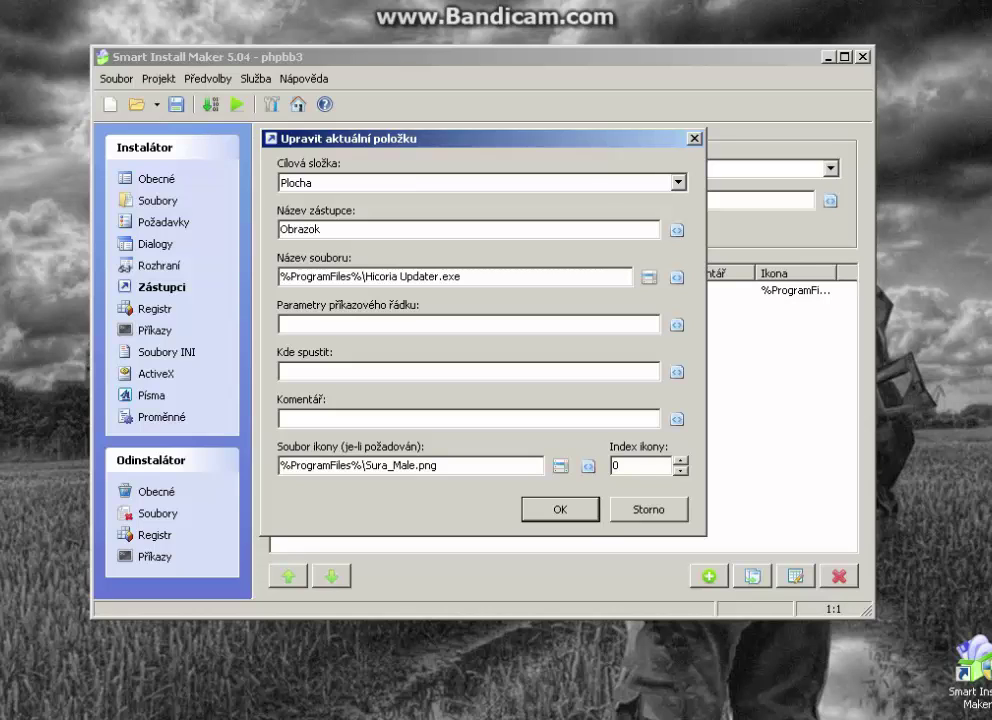
- Set the Obrazok shortcut's icon file to %ProgramFiles%\Hicoria Updater.exe and save the shortcut
click(561, 465)
key(Down)
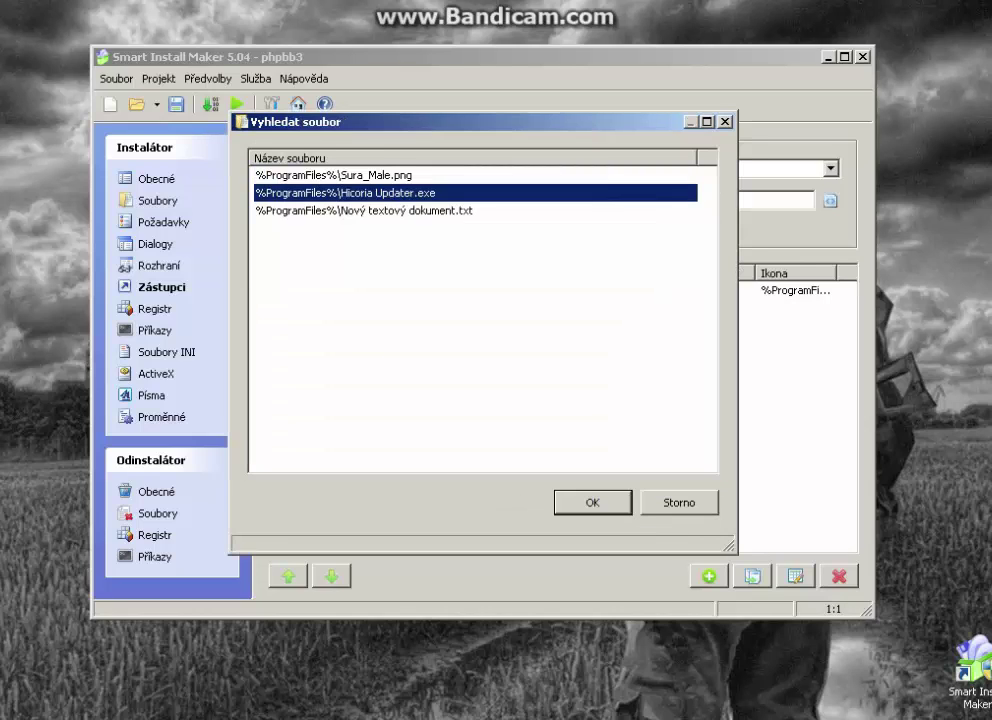
key(Return)
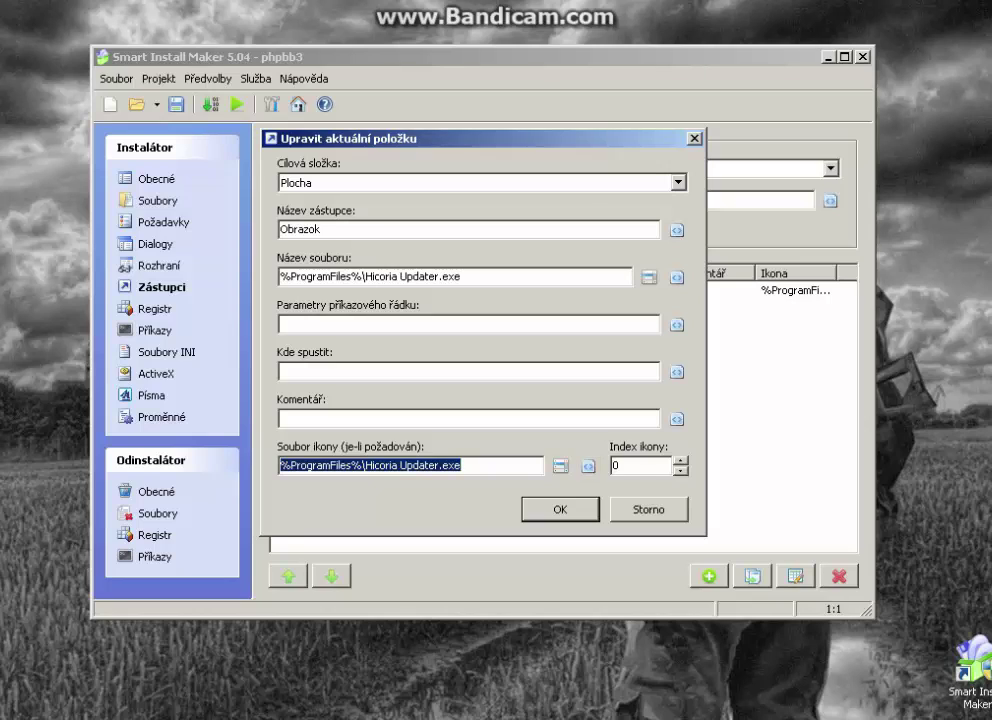
click(561, 466)
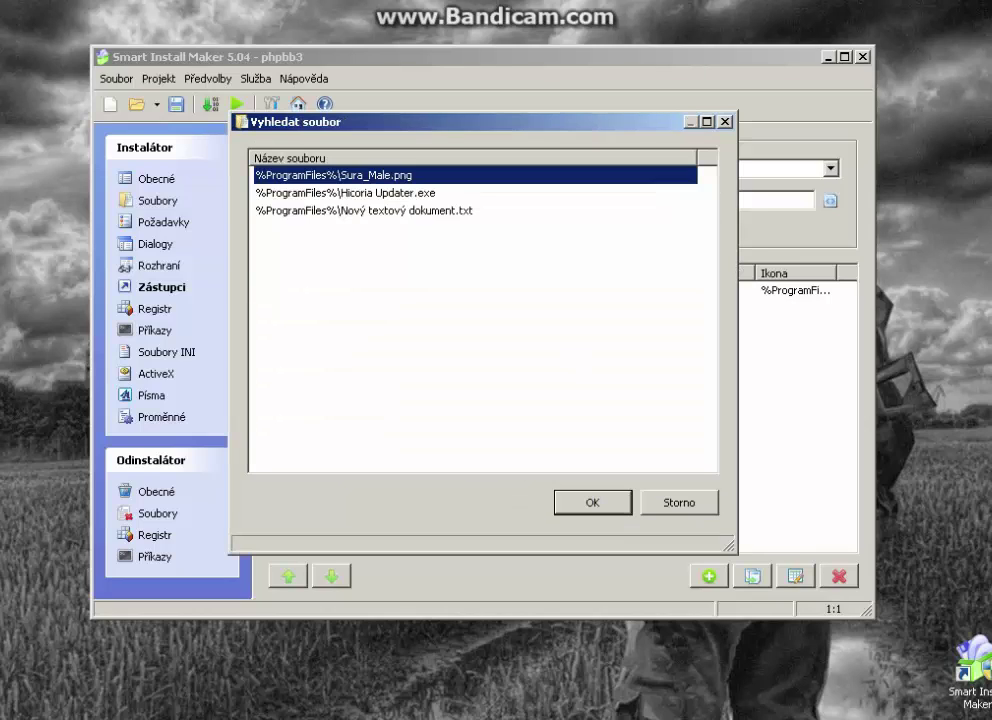
click(679, 503)
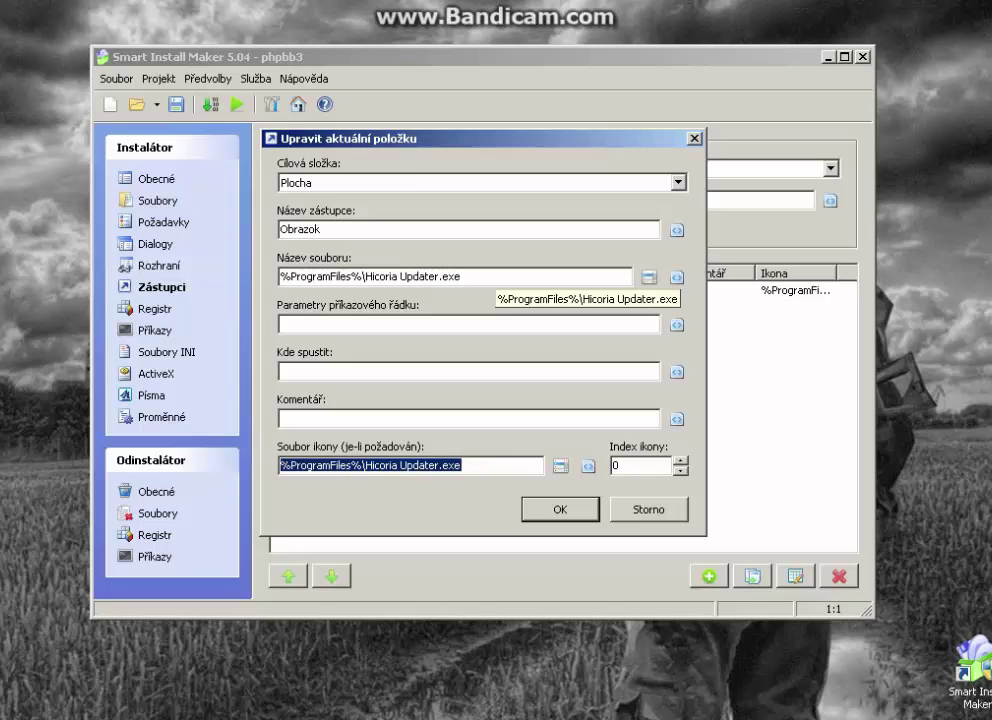
drag(495, 276, 280, 276)
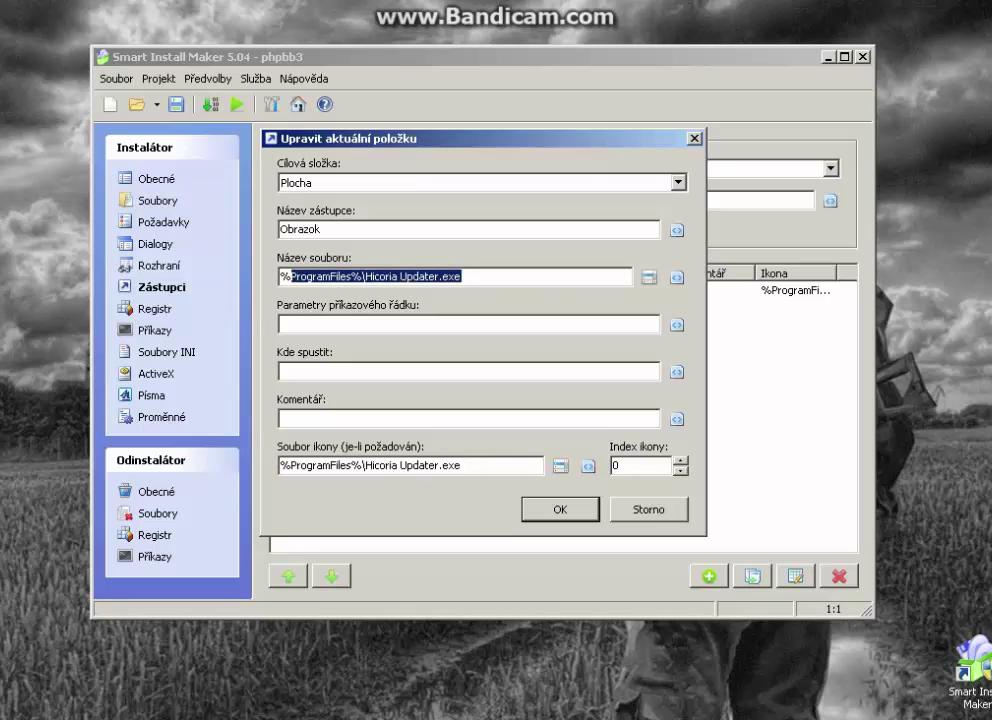
click(470, 276)
drag(470, 276, 280, 276)
key(Return)
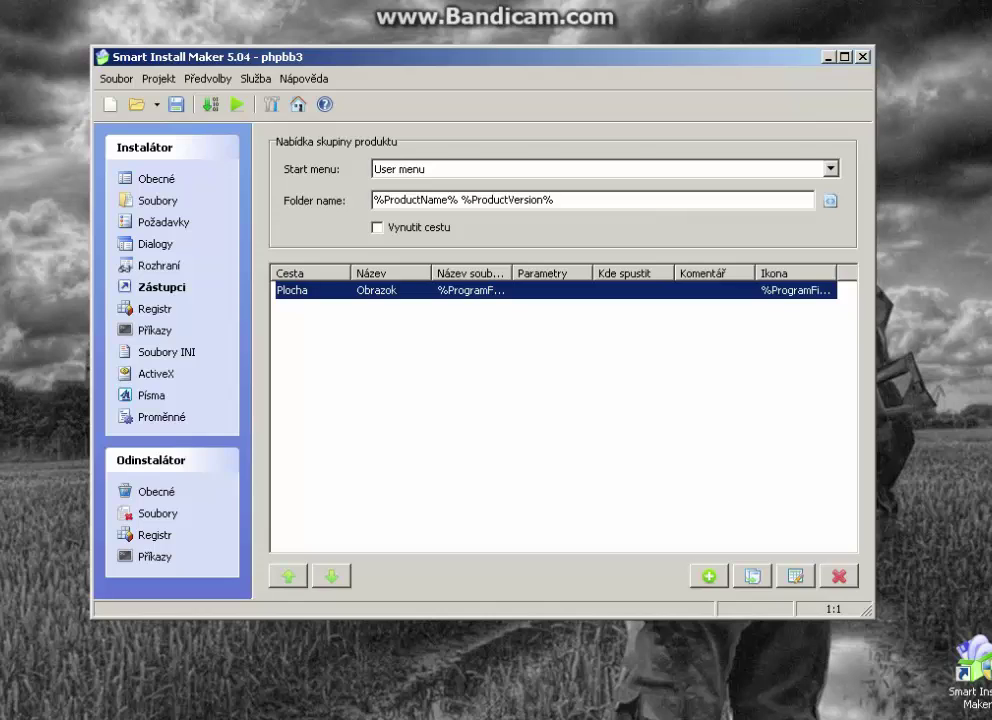
- Open the installer's Registr section and inspect the root key choices for a new entry without adding one
click(157, 308)
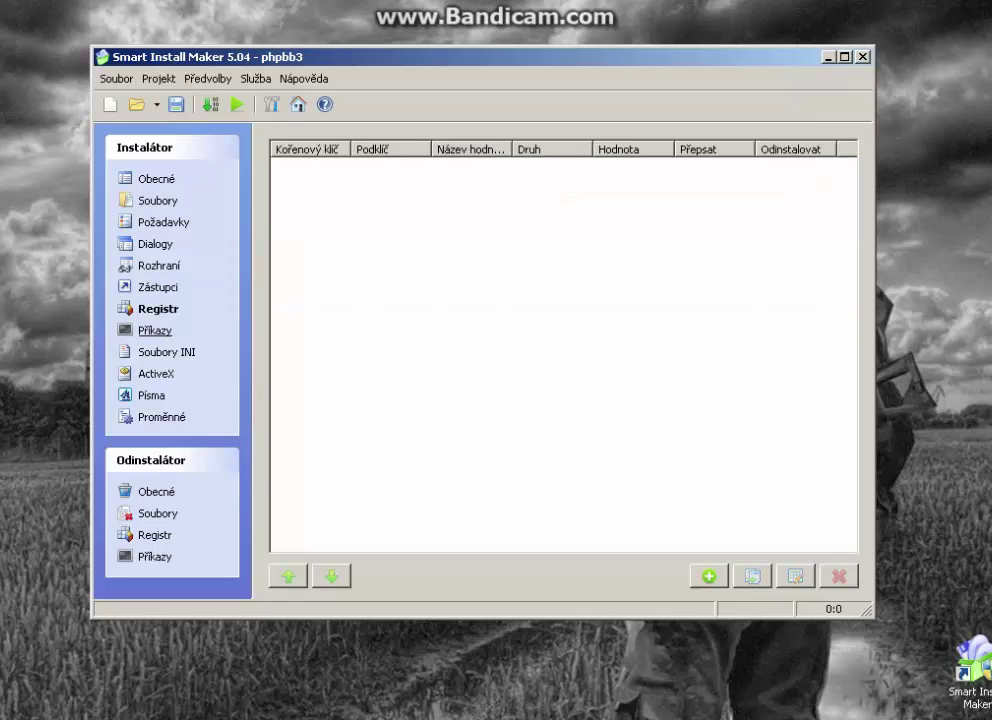
click(709, 576)
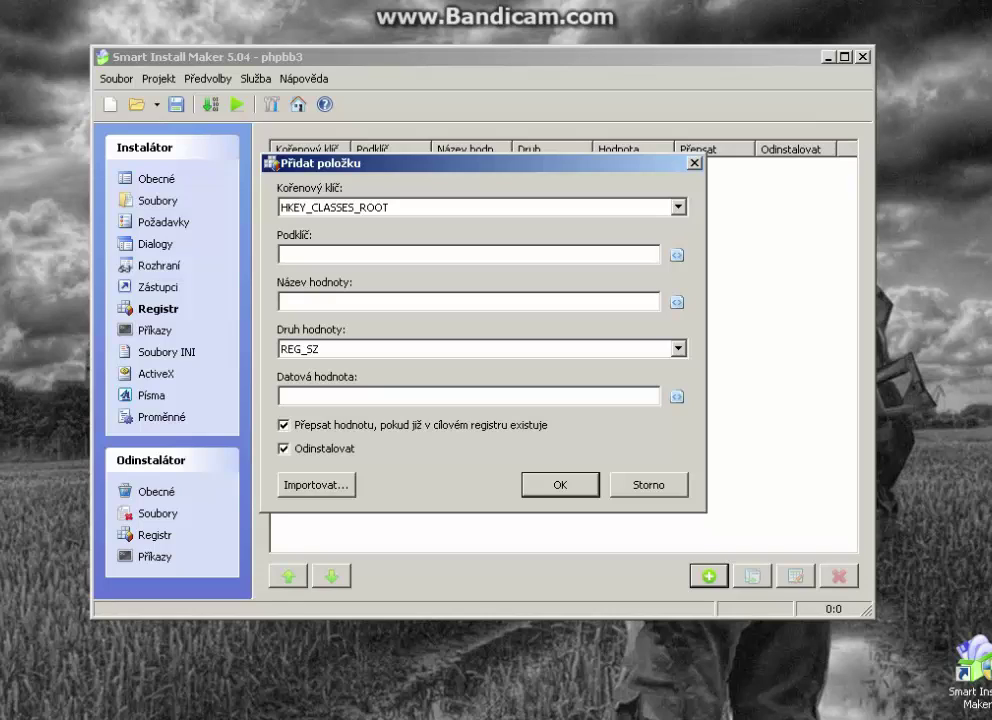
click(678, 207)
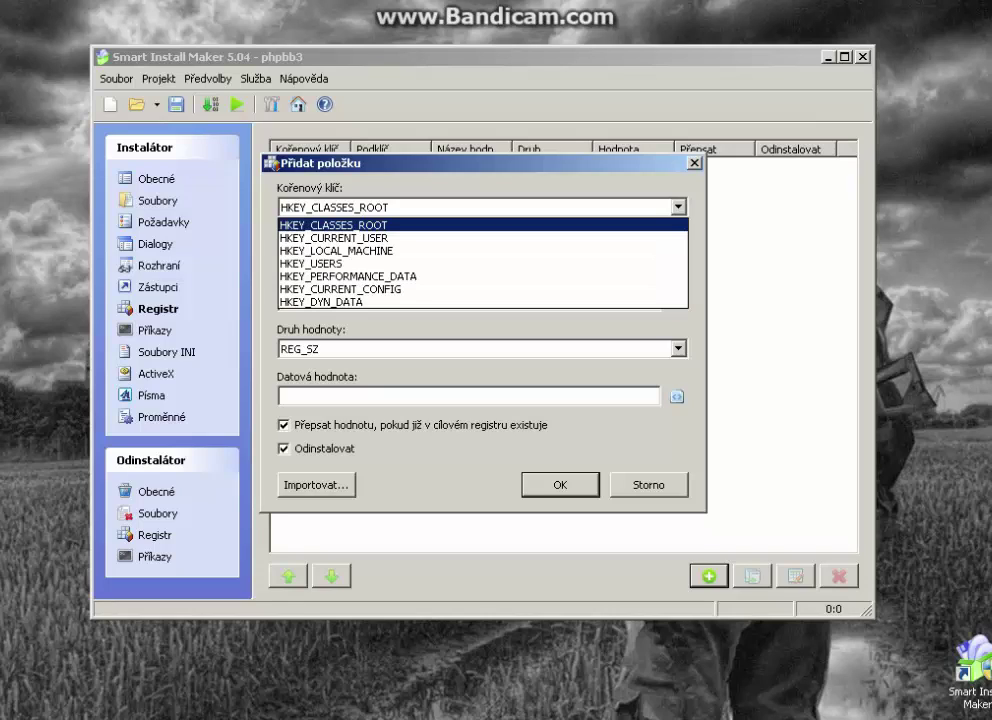
key(Return)
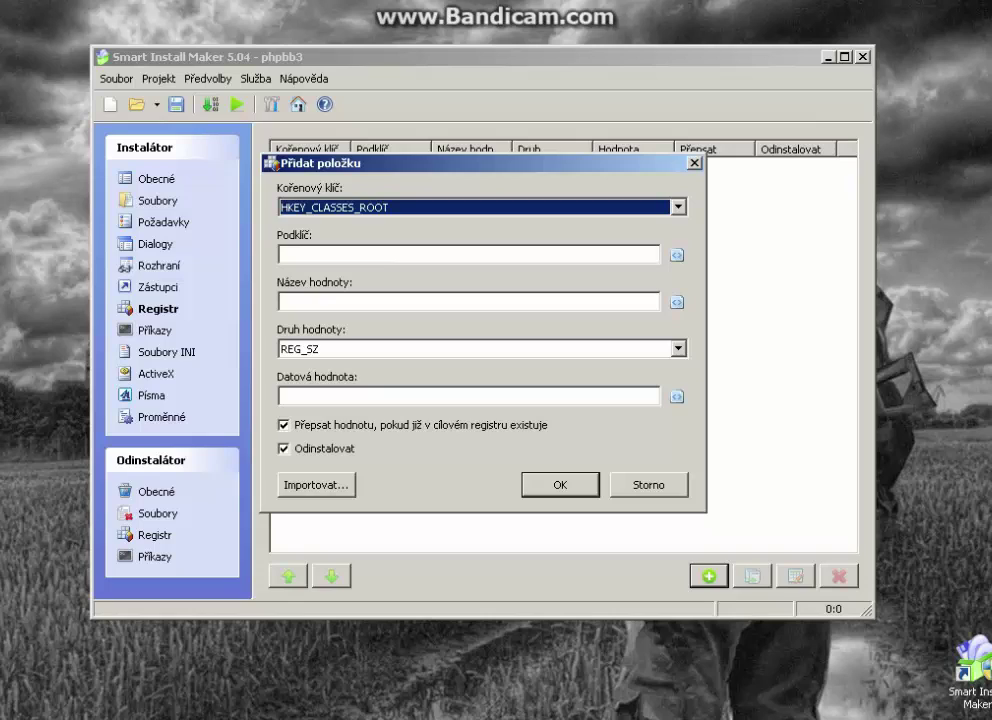
key(Escape)
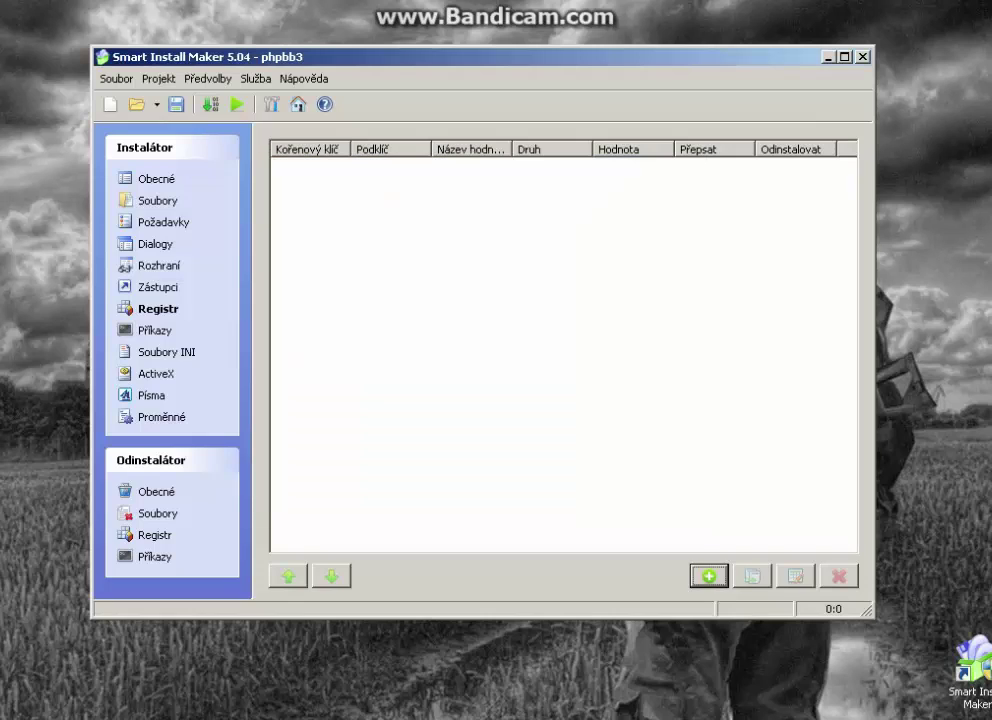
- Look through the installer's Příkazy, Soubory INI, ActiveX, Písma and Proměnné sections without adding any entries
click(155, 330)
click(166, 352)
click(156, 374)
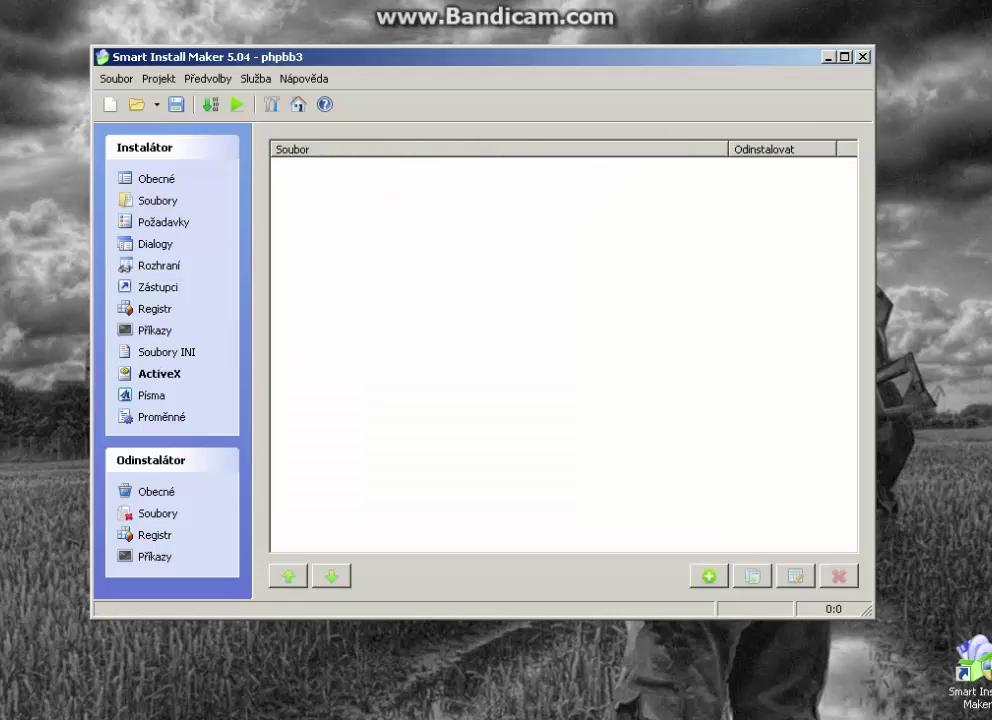
click(151, 395)
click(161, 417)
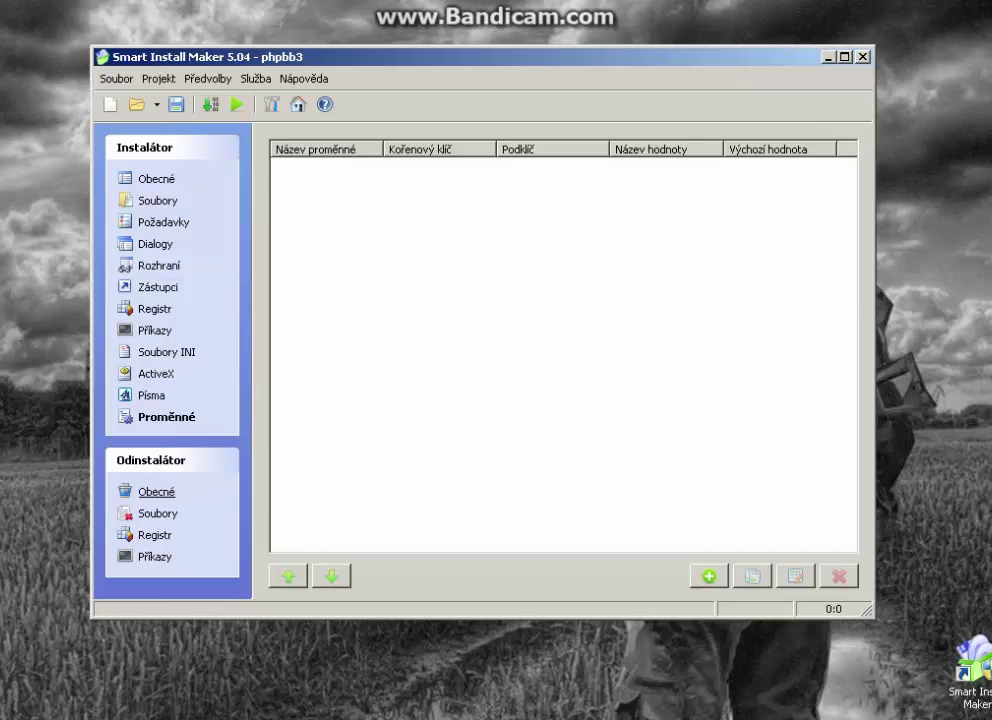
- Look through the uninstaller's Obecné, Soubory, Registr and Příkazy sections and return to its Obecné options
click(156, 491)
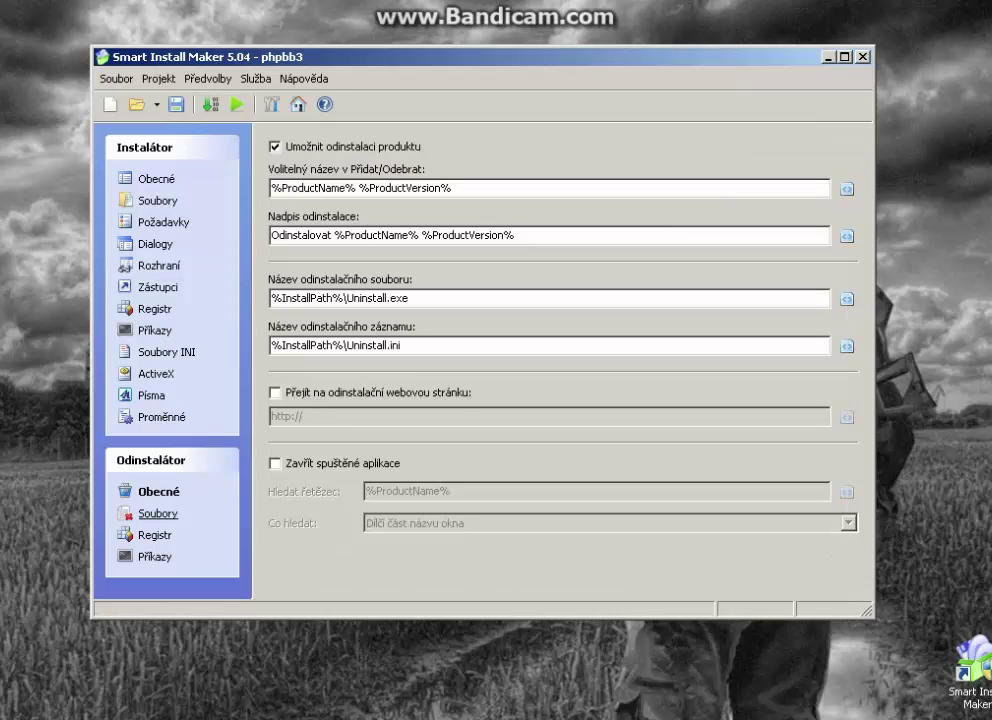
click(158, 513)
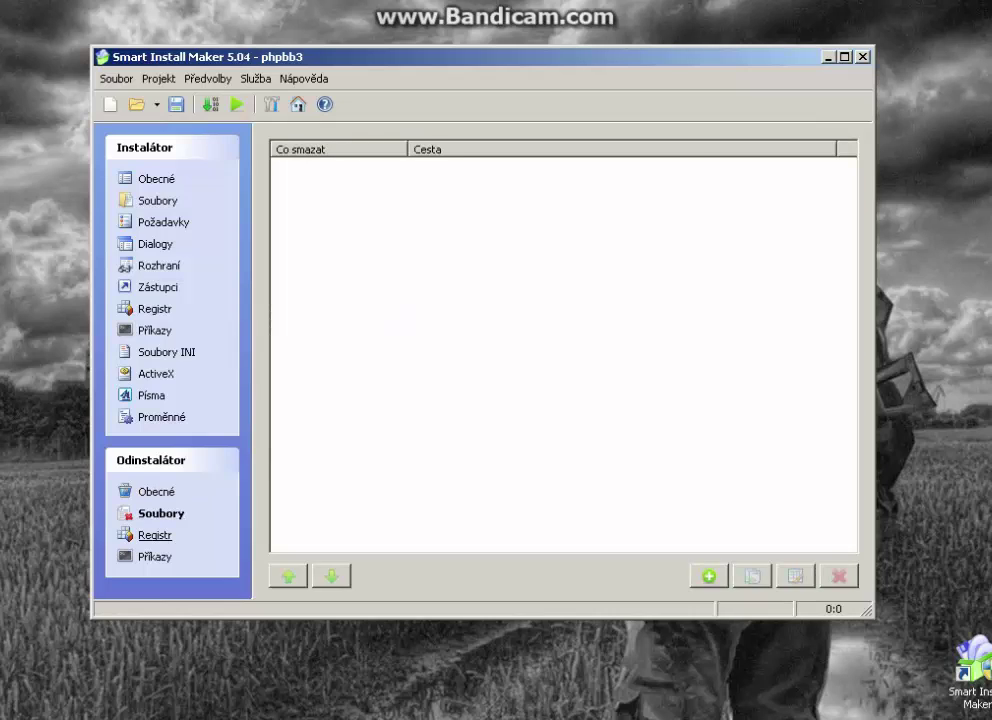
click(155, 535)
click(155, 556)
click(157, 491)
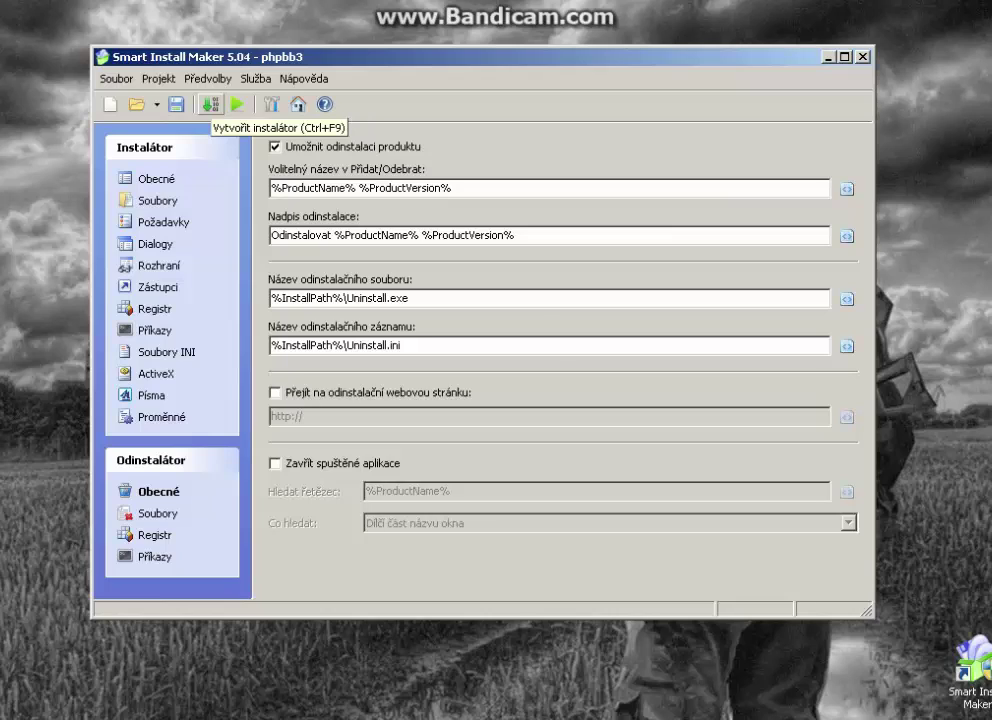
- Try to compile the Klient installer into Setup.exe on the desktop, retrying the build once
click(210, 104)
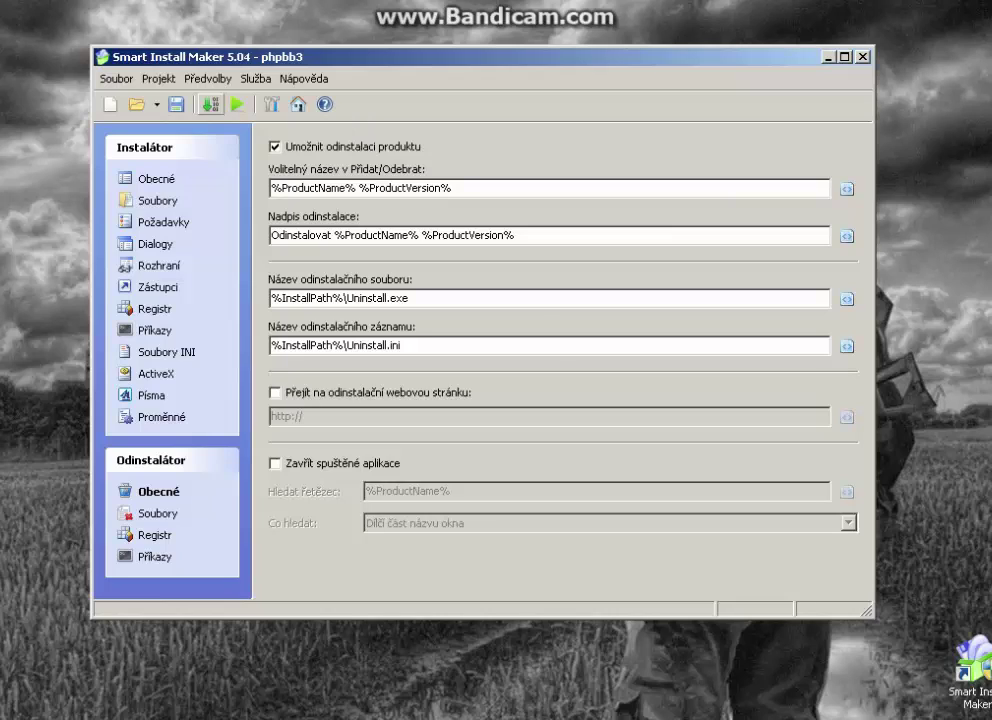
click(237, 104)
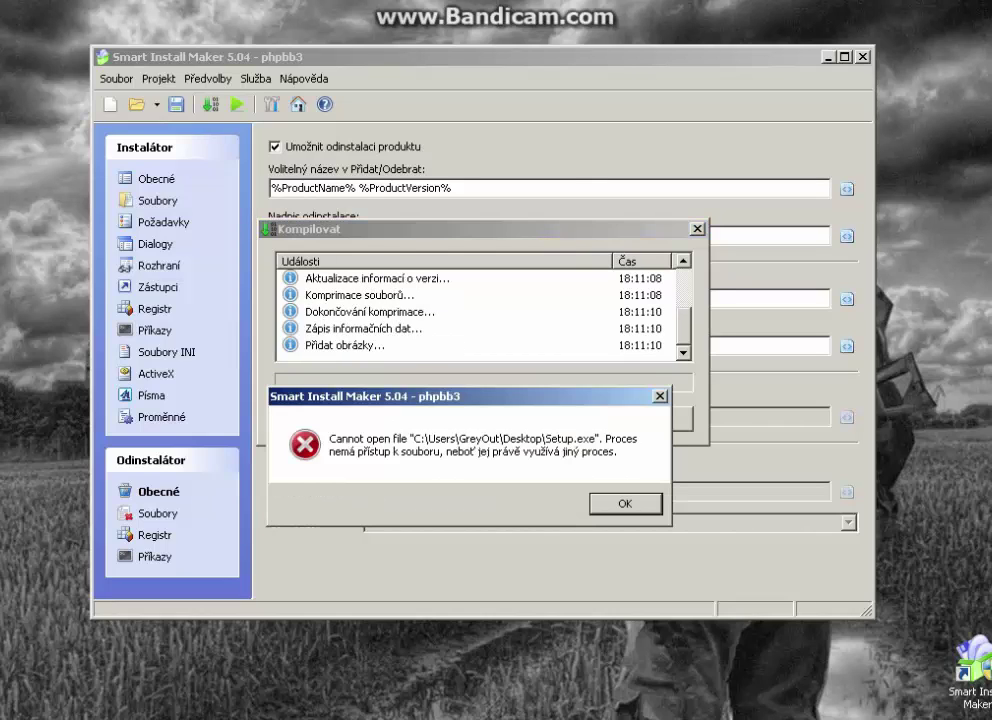
key(Return)
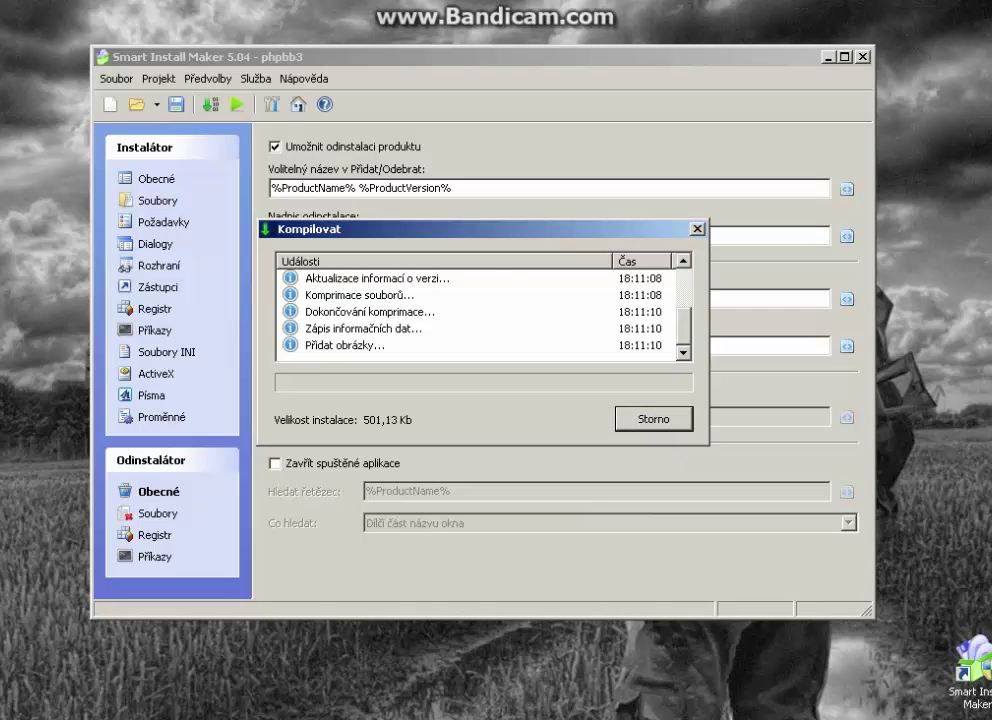
click(697, 229)
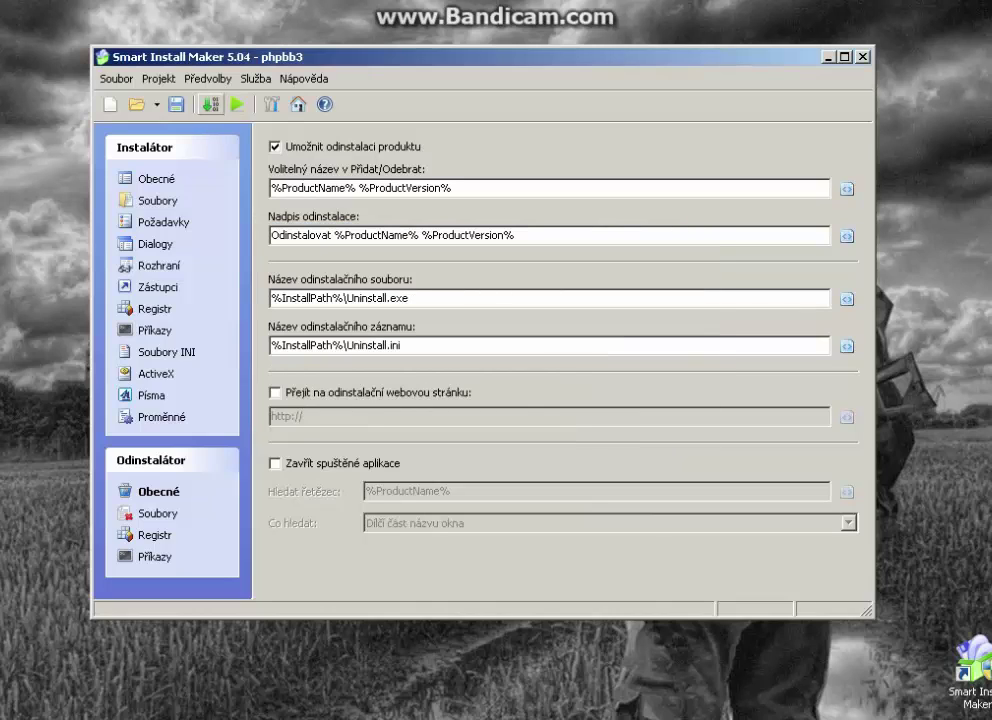
click(210, 104)
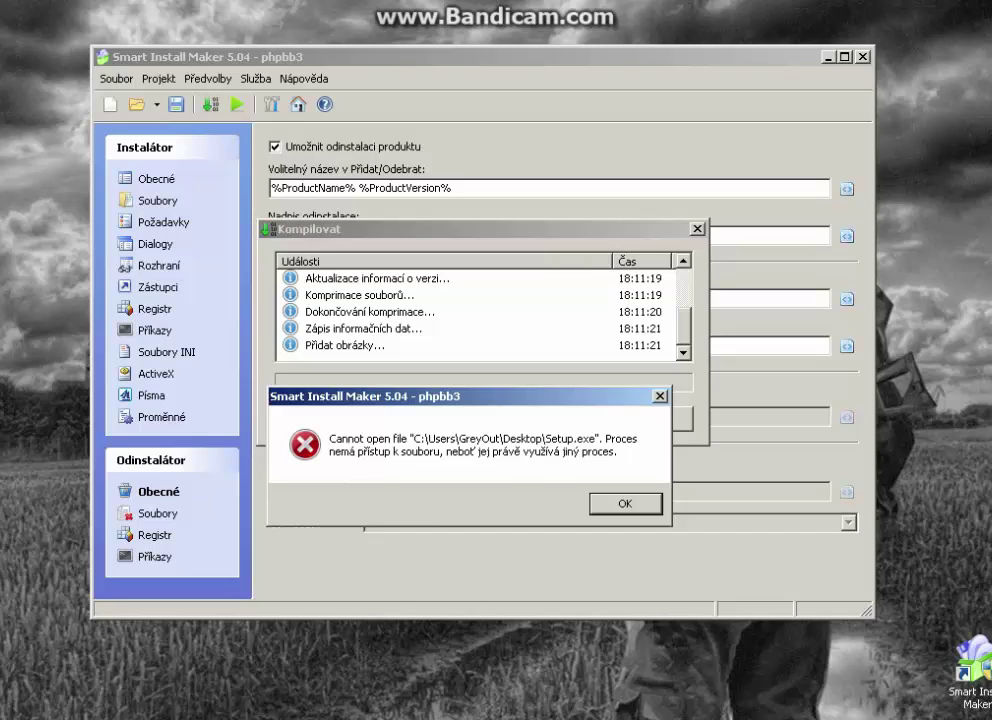
key(Return)
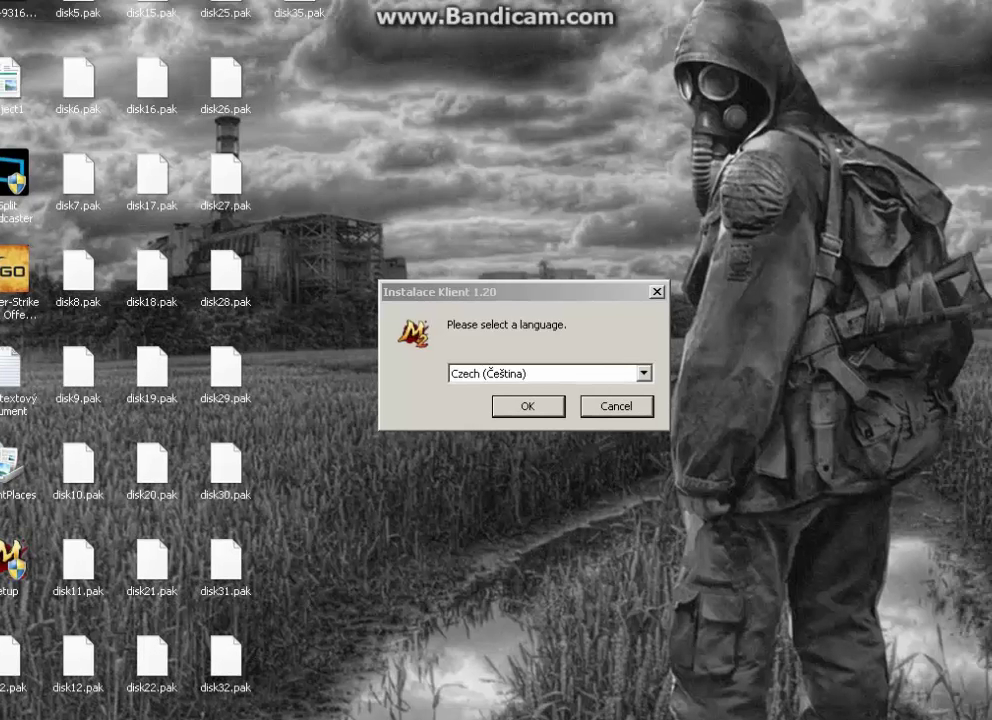
- Choose Czech (Čeština) as the language of the Klient 1.20 setup and start its installation wizard
mouse_move(288, 308)
mouse_down()
mouse_move(199, 152)
mouse_move(288, 300)
mouse_up()
click(644, 373)
click(644, 373)
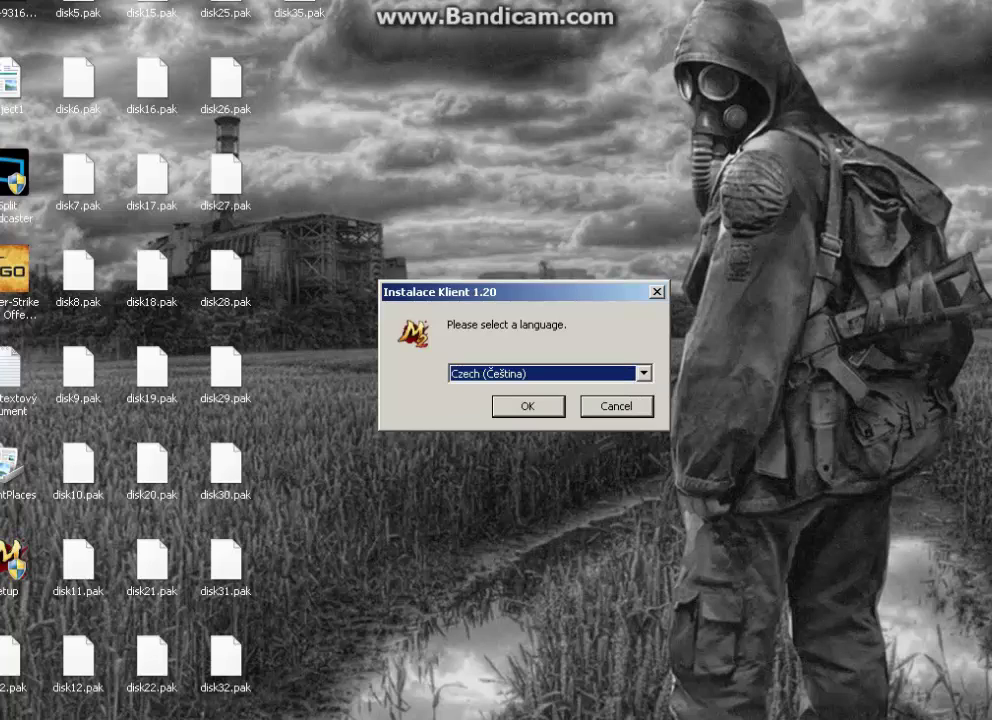
key(Return)
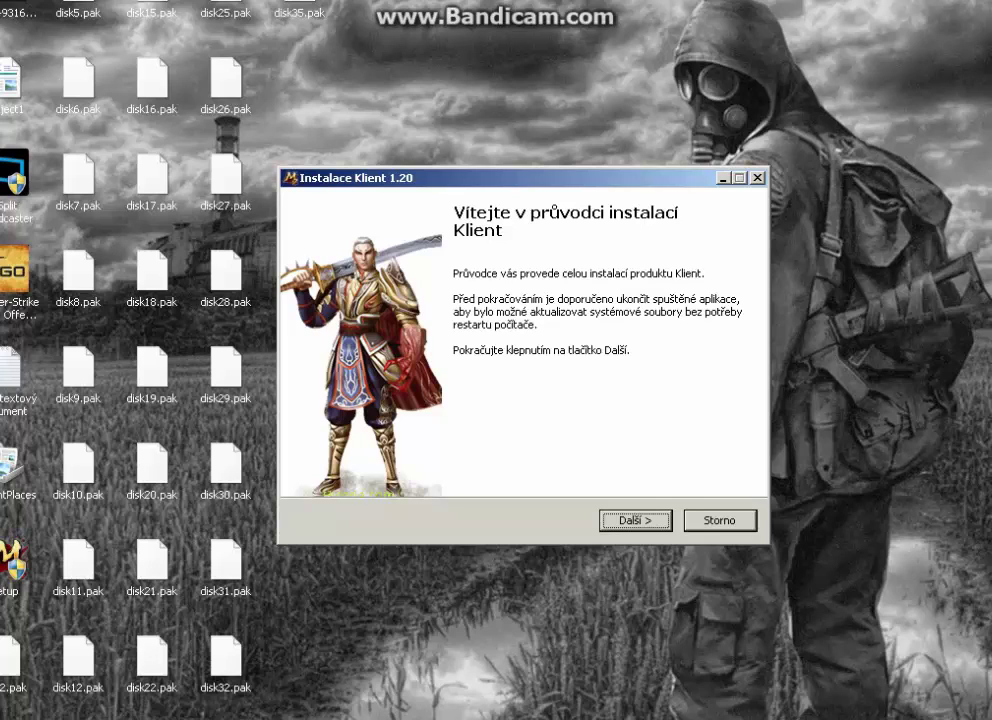
- Install Klient into C:\Program Files\World-Online\Klient with a desktop shortcut and finish the wizard
key(Return)
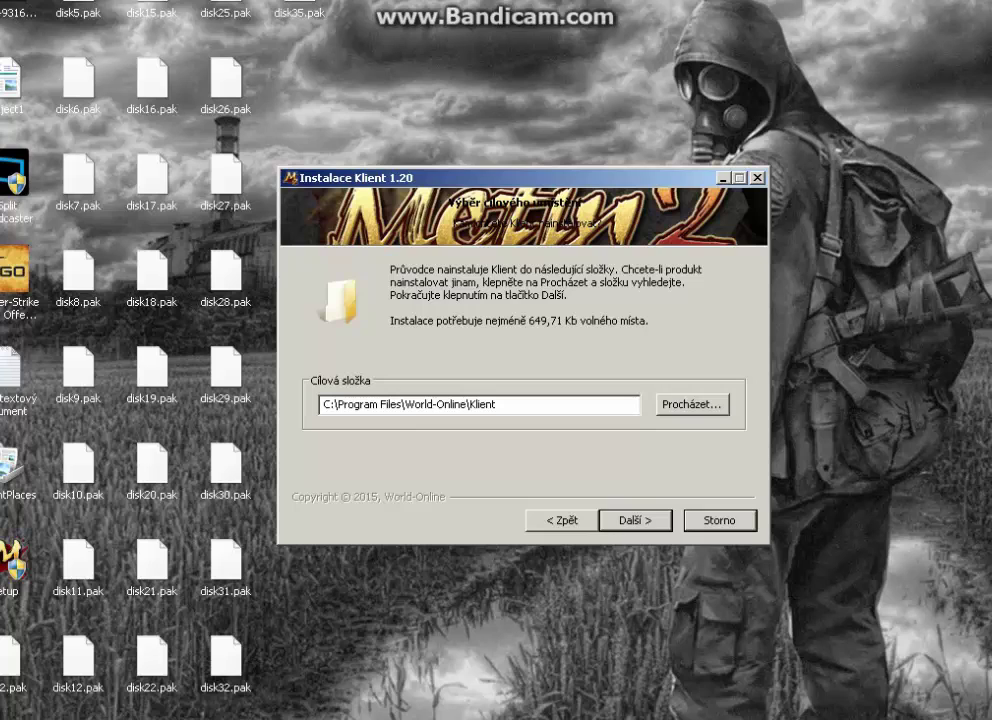
key(Return)
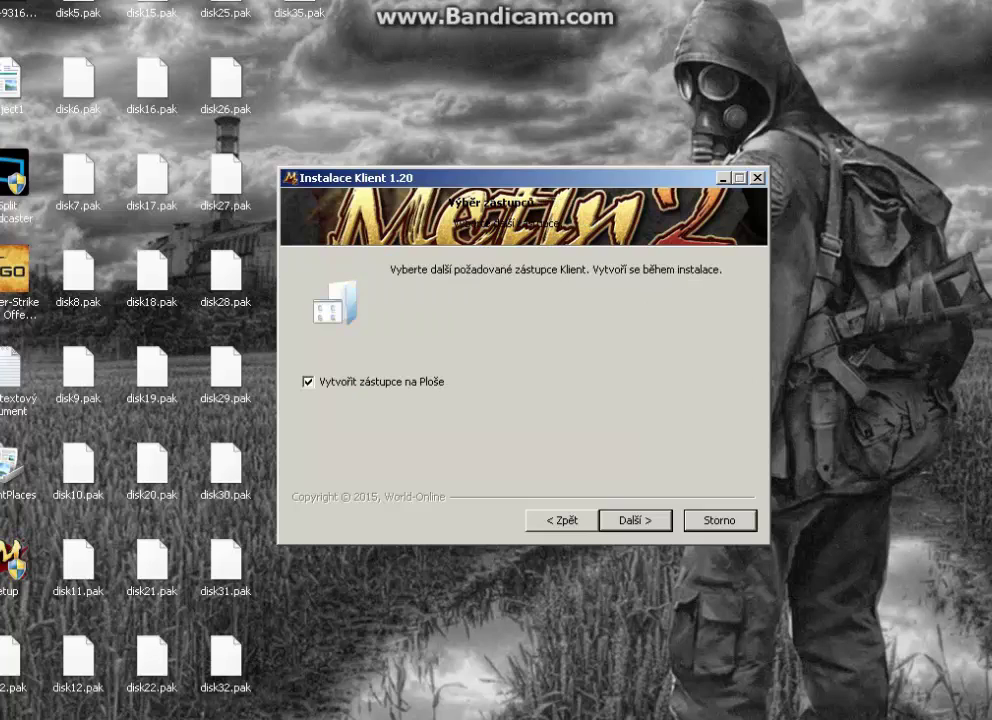
key(Return)
key(Return)
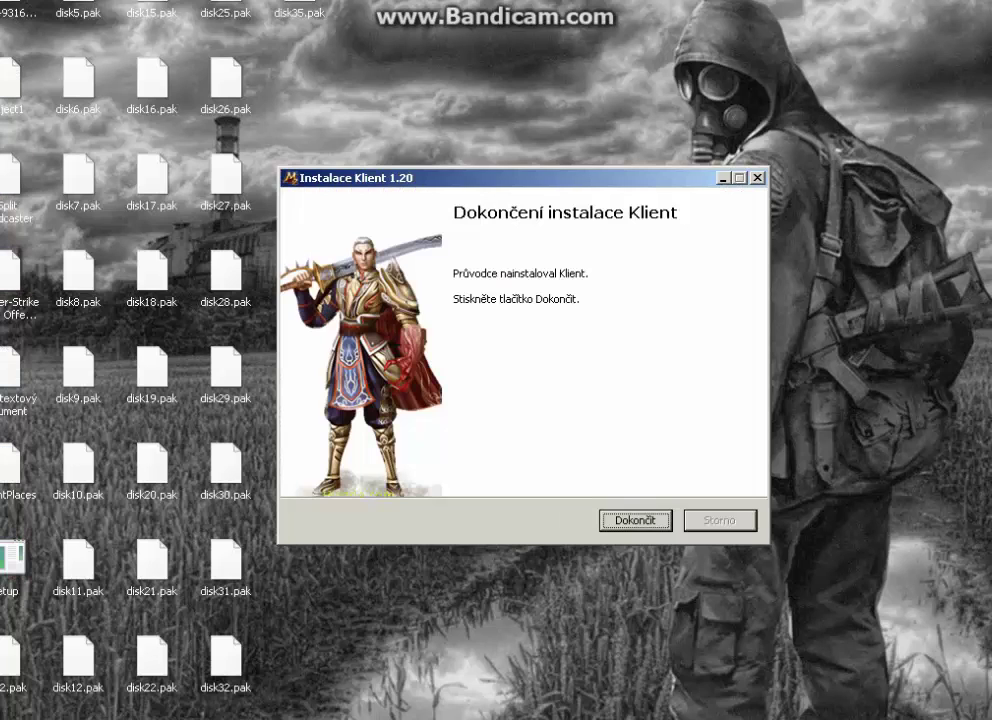
key(Return)
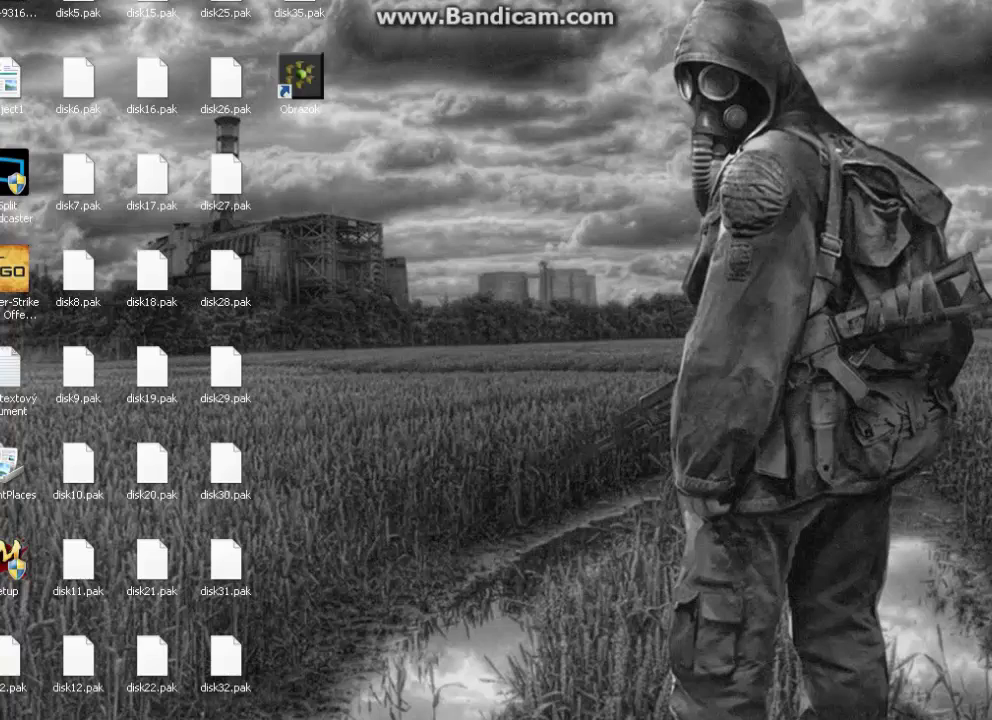
- Check the installed Obrazok shortcut on the desktop, briefly switching to the Smart Install Maker project and back
drag(339, 310, 345, 128)
drag(405, 164, 283, 61)
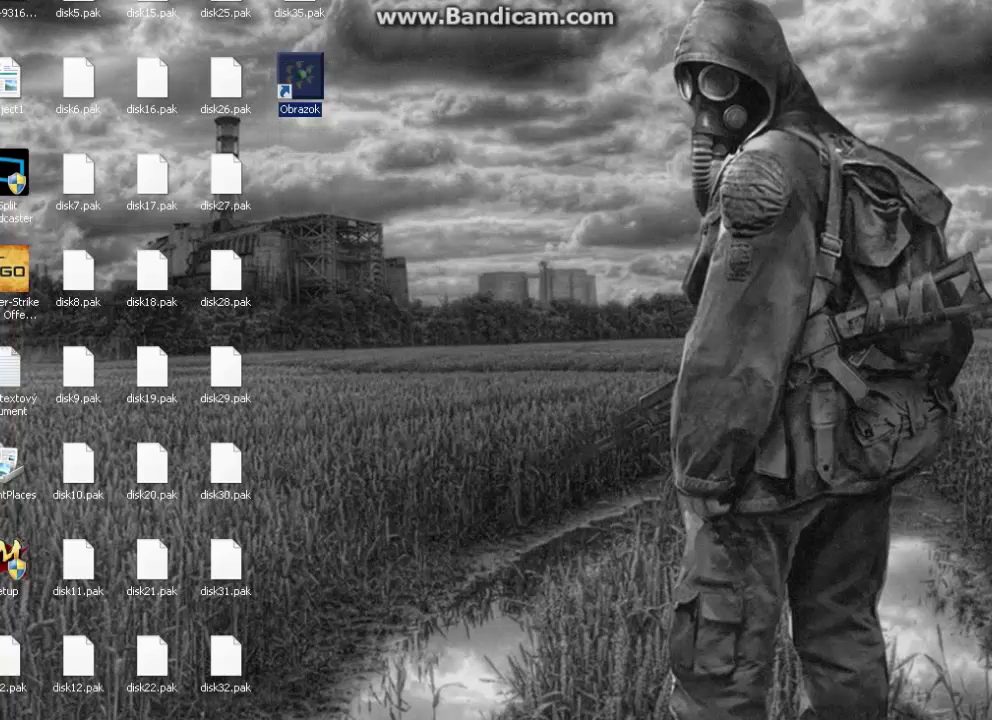
key(alt+Tab)
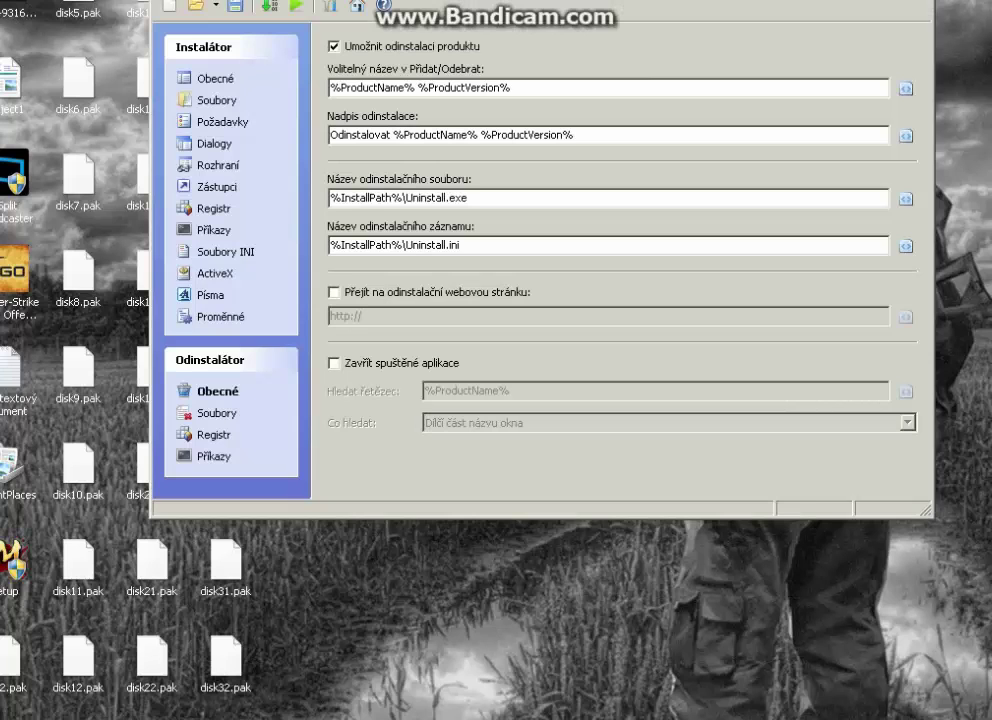
key(super+d)
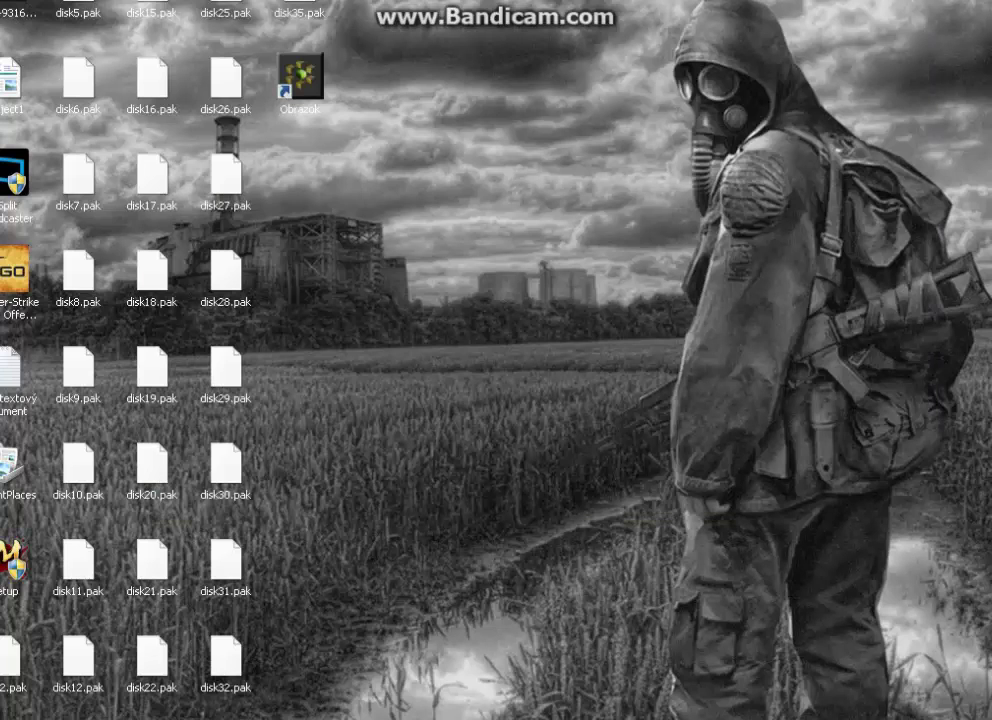
drag(318, 715, 520, 150)
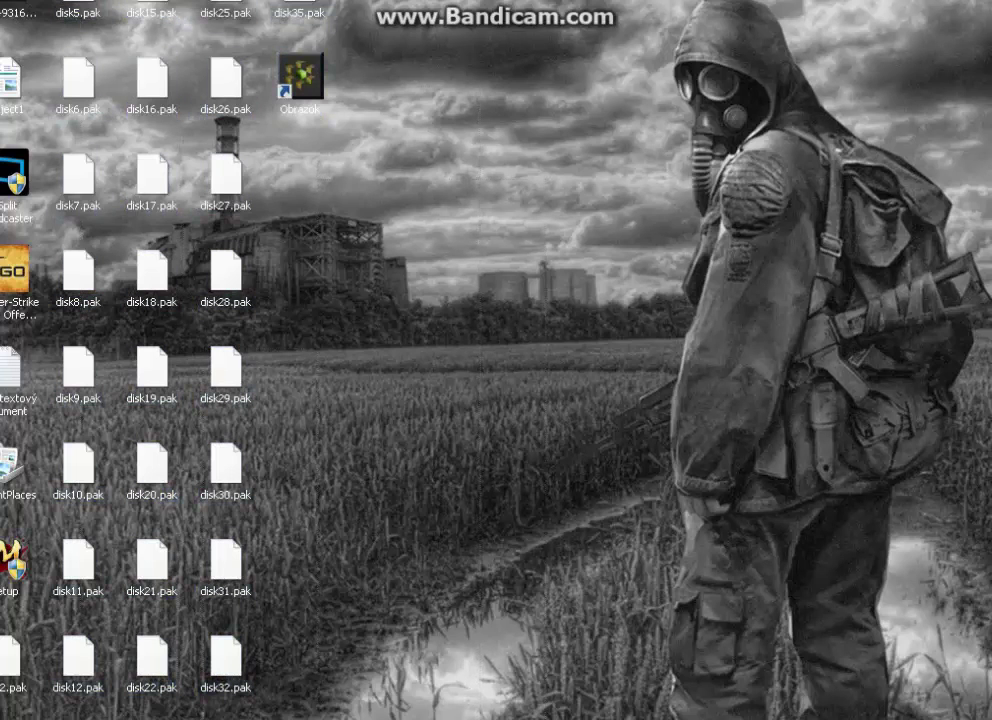